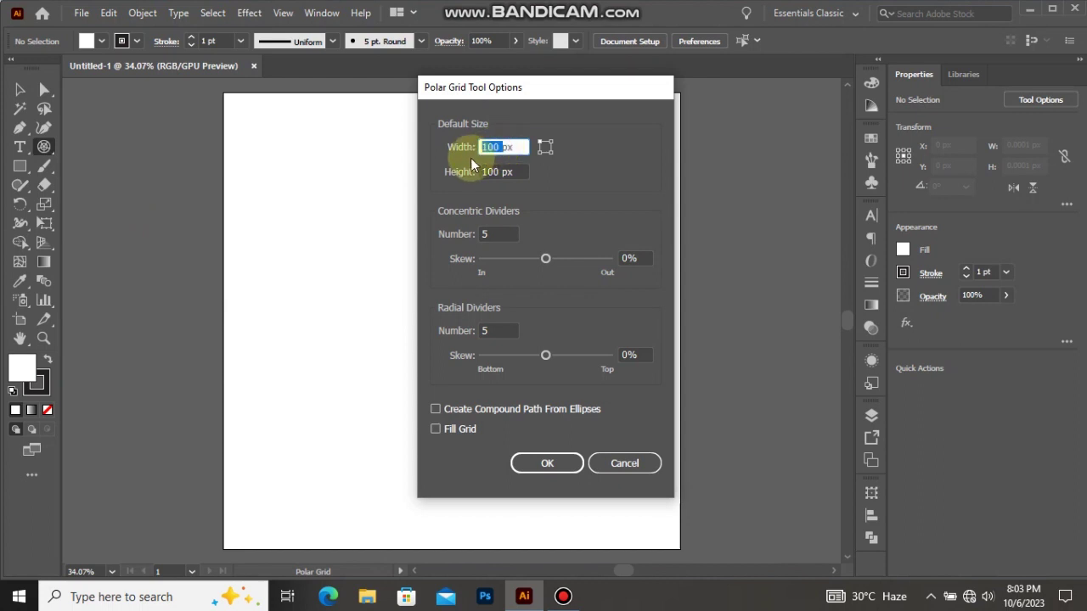
Step: Create a 350 × 350 px polar grid with 9 concentric dividers and no radial dividers
{"action": "type", "text": "35"}
{"action": "left_click_drag", "start_coordinate": [497, 171], "coordinate": [481, 174]}
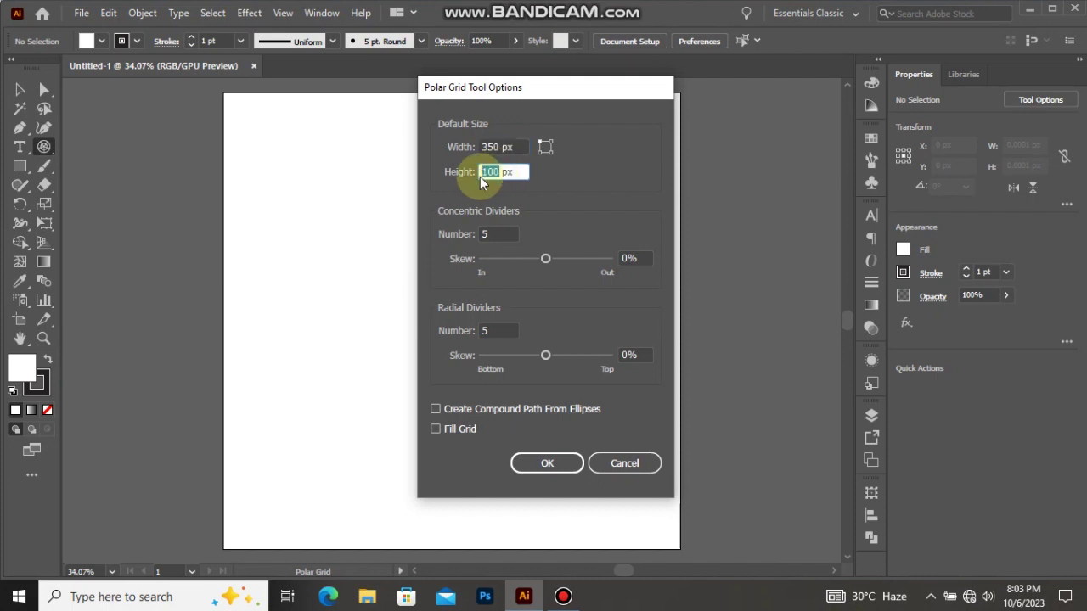
{"action": "type", "text": "350"}
{"action": "left_click", "coordinate": [498, 234]}
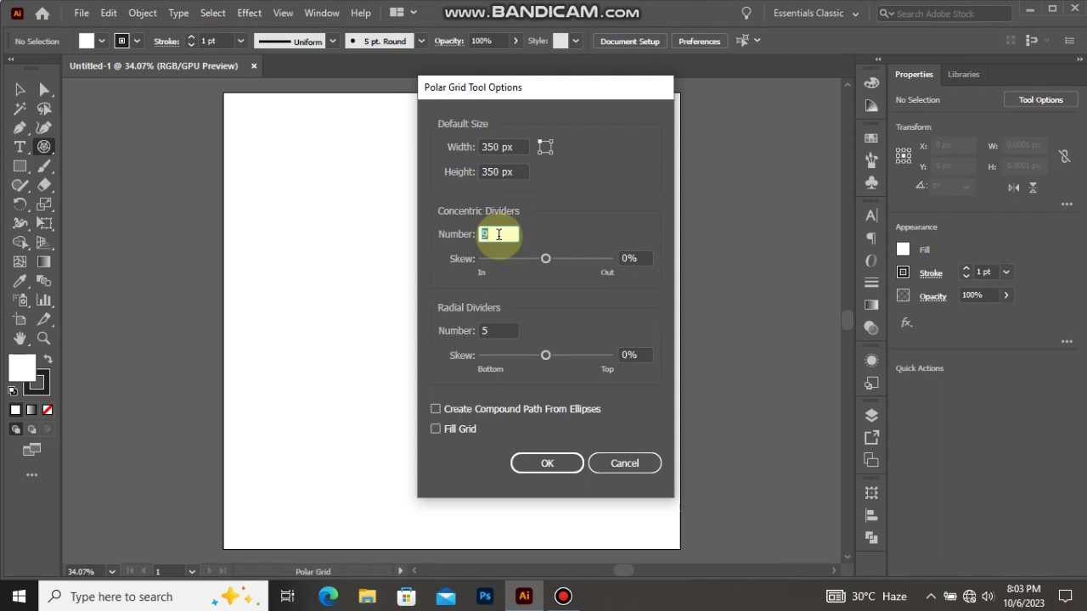
{"action": "left_click", "coordinate": [505, 329]}
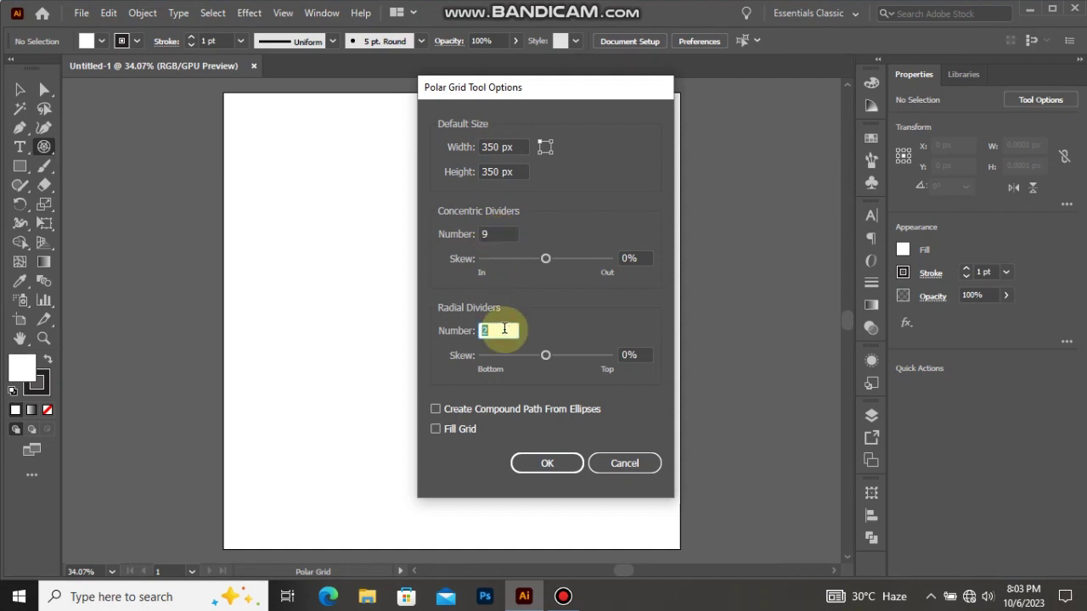
{"action": "left_click", "coordinate": [548, 461]}
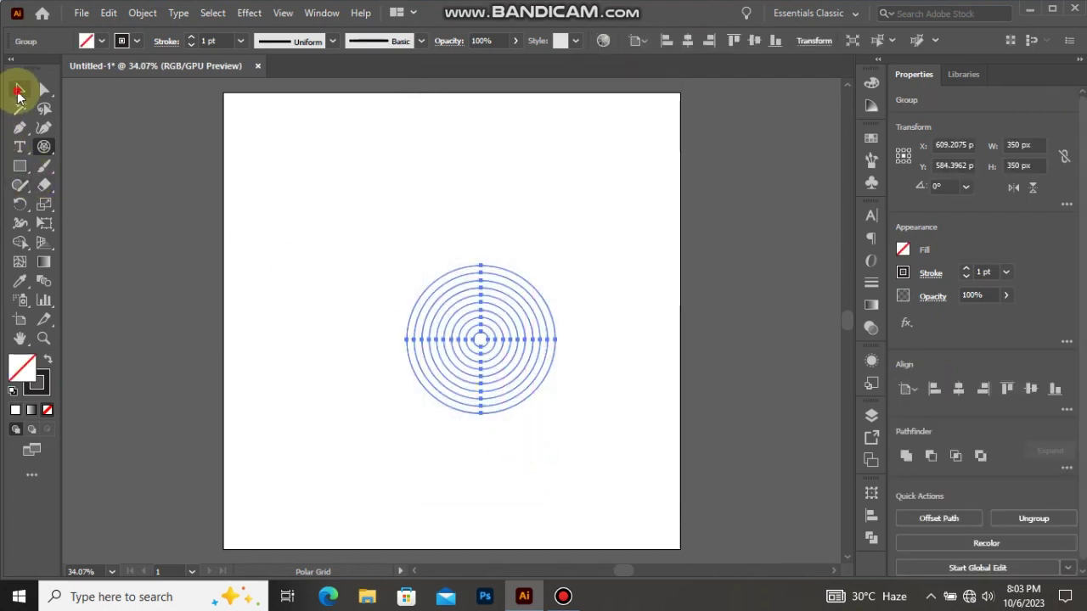
Step: Move the concentric circles toward the artboard's upper left and scale them proportionally from their centre to about 496 px wide
{"action": "left_click", "coordinate": [19, 91]}
{"action": "left_click", "coordinate": [514, 350]}
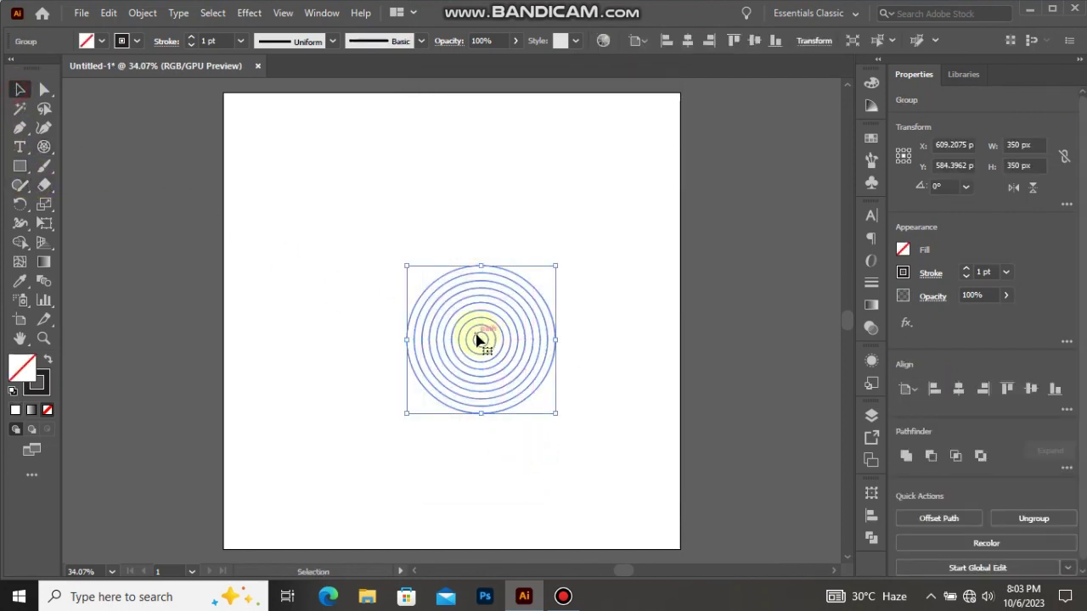
{"action": "left_click_drag", "start_coordinate": [478, 340], "coordinate": [389, 294]}
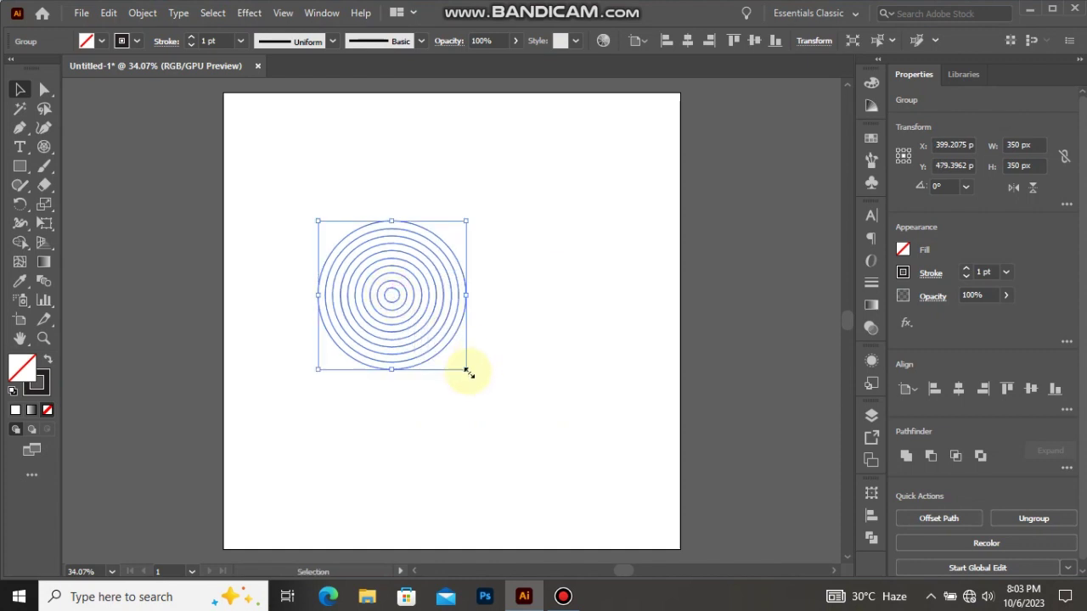
{"action": "left_click_drag", "start_coordinate": [466, 371], "coordinate": [497, 401]}
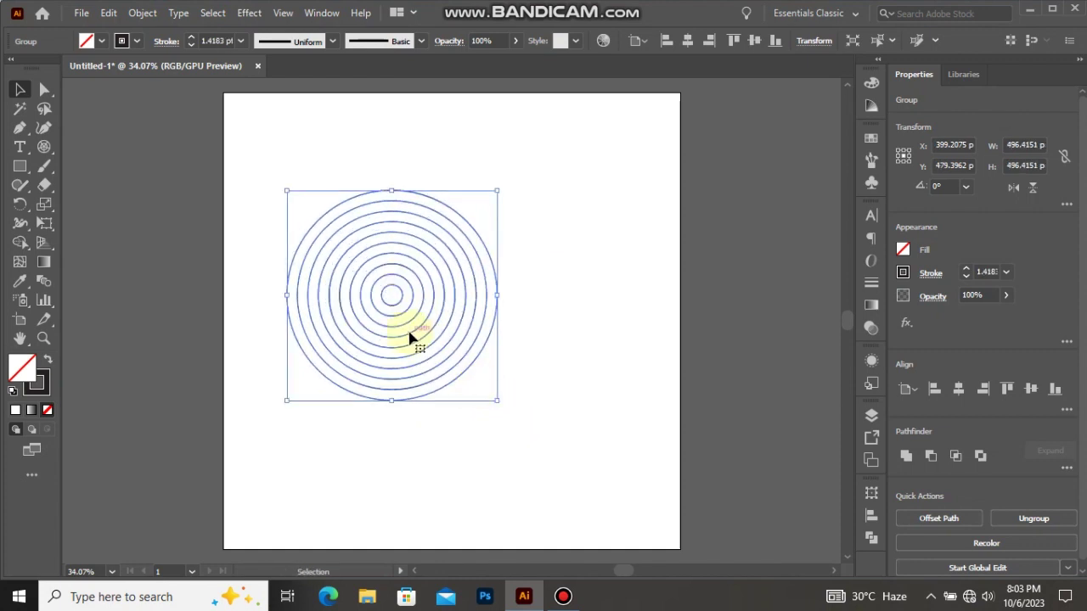
Step: Expand the fill and stroke of the concentric circles
{"action": "left_click", "coordinate": [143, 12]}
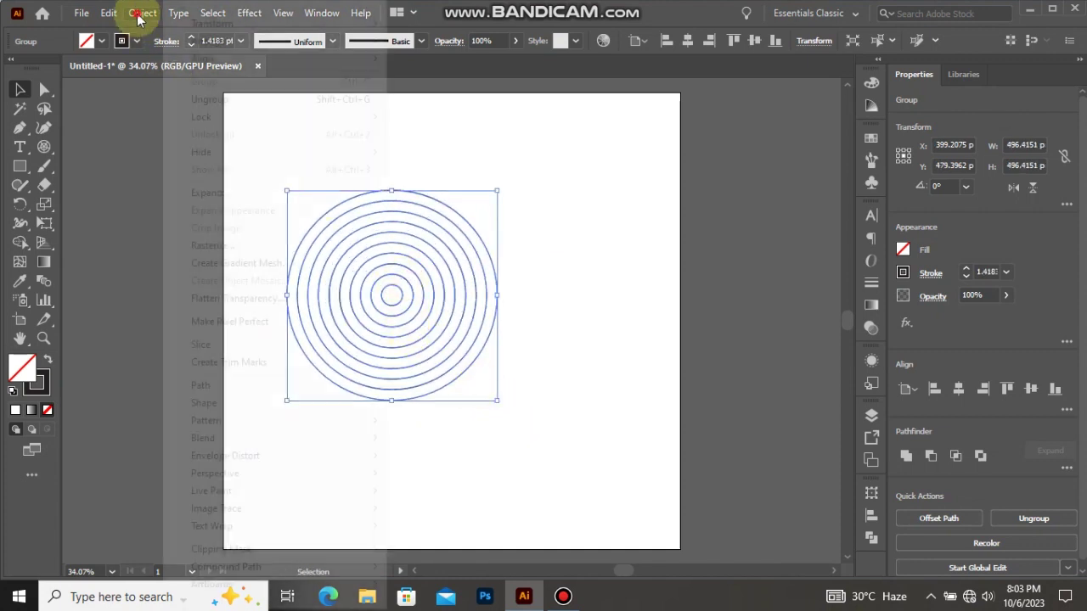
{"action": "left_click", "coordinate": [246, 192]}
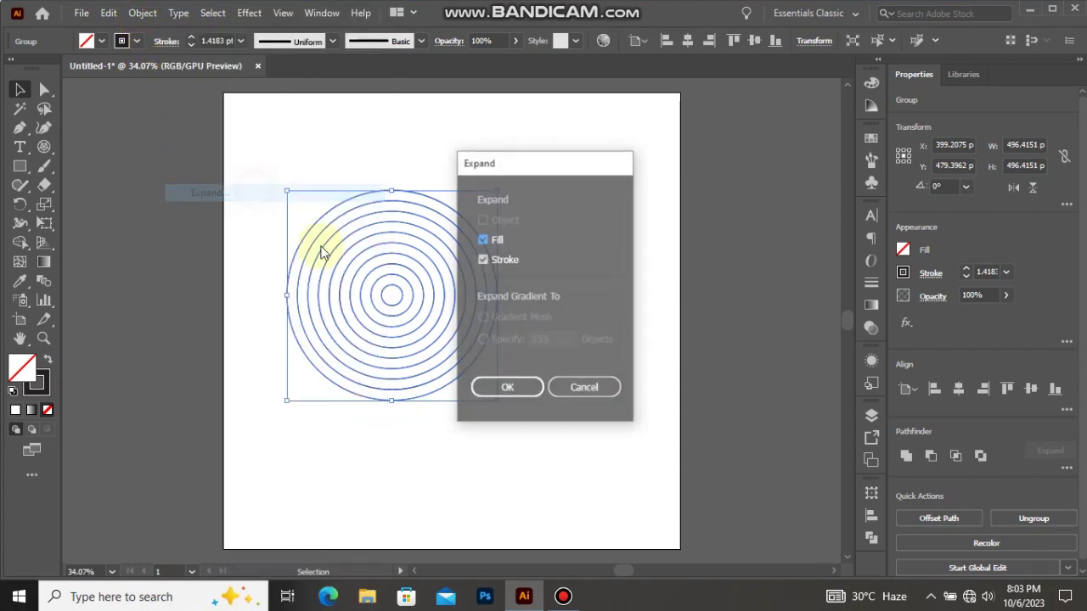
{"action": "left_click", "coordinate": [520, 381]}
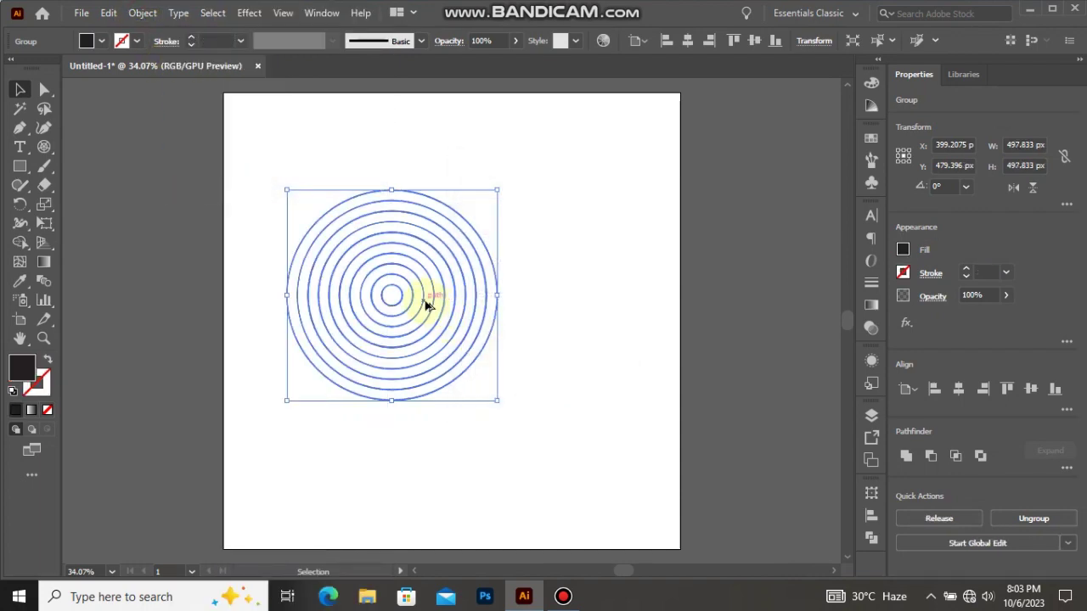
Step: Duplicate the circle group about 248 px horizontally to the right so each outer ring passes through the other group's centre
{"action": "left_click_drag", "start_coordinate": [428, 306], "coordinate": [526, 311]}
{"action": "scroll", "coordinate": [495, 307], "scroll_direction": "up", "scroll_amount": 3}
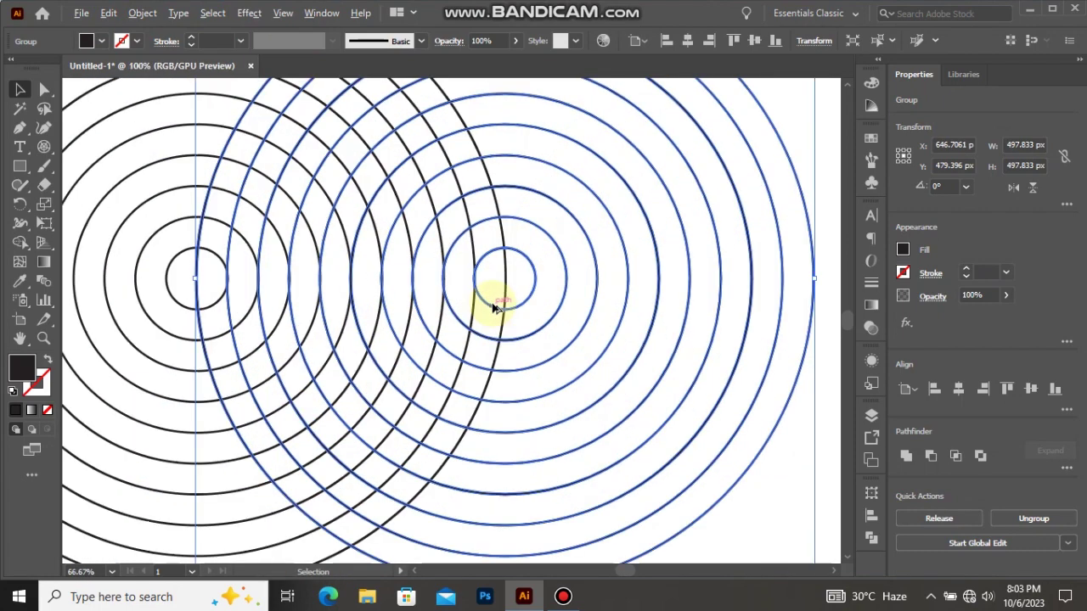
{"action": "scroll", "coordinate": [495, 307], "scroll_direction": "up", "scroll_amount": 1}
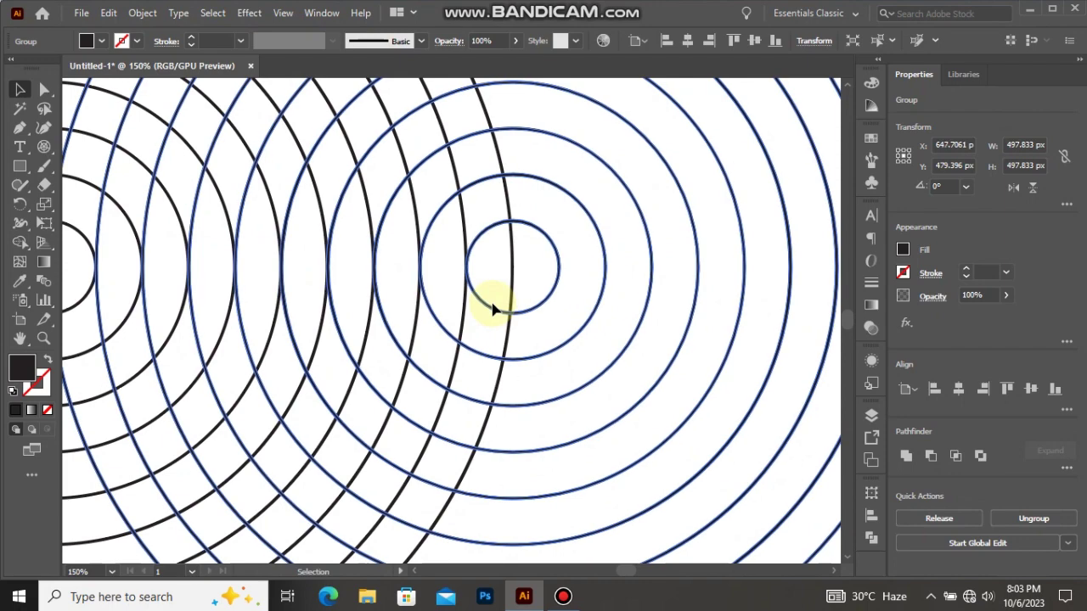
{"action": "scroll", "coordinate": [495, 308], "scroll_direction": "down", "scroll_amount": 3}
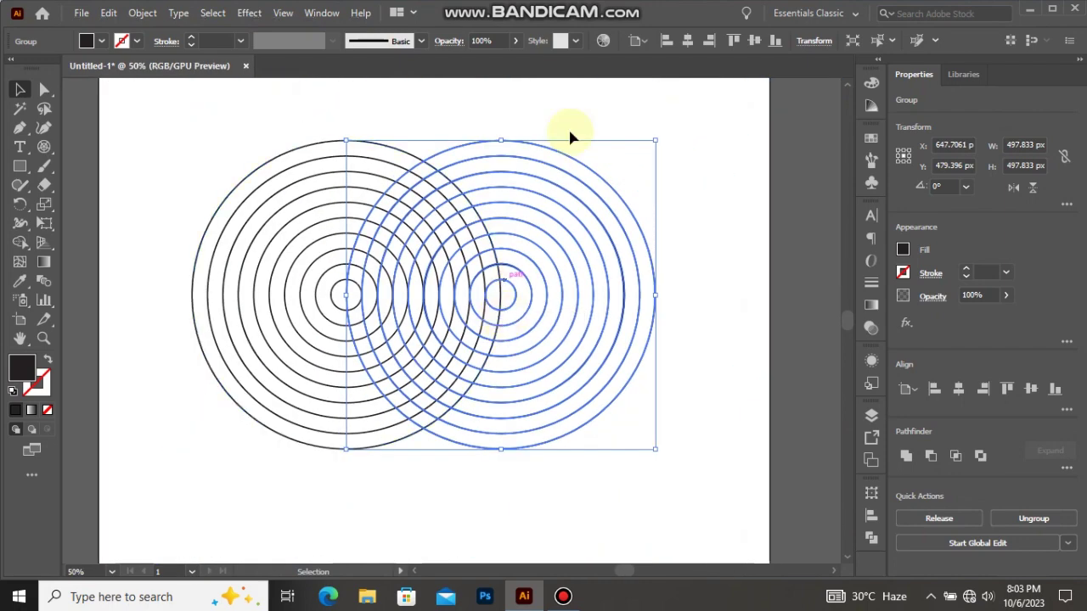
Step: Select both circle groups and use Shape Builder to merge one continuous band: left leaf loop, central S-curve, right outer arc down to the lower tip
{"action": "left_click", "coordinate": [653, 107]}
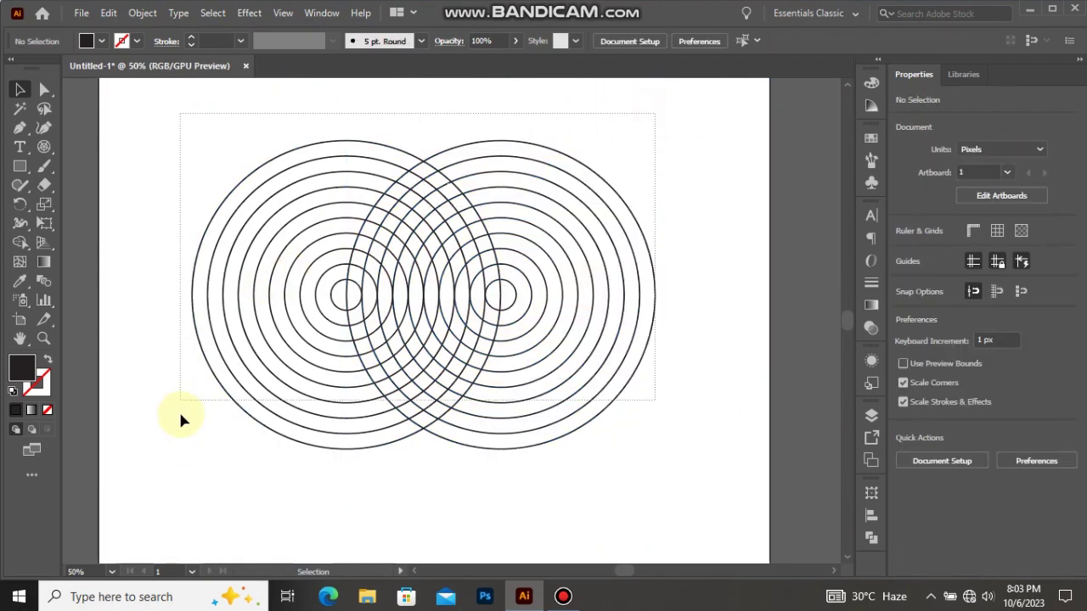
{"action": "key", "text": "ctrl+a"}
{"action": "left_click", "coordinate": [19, 242]}
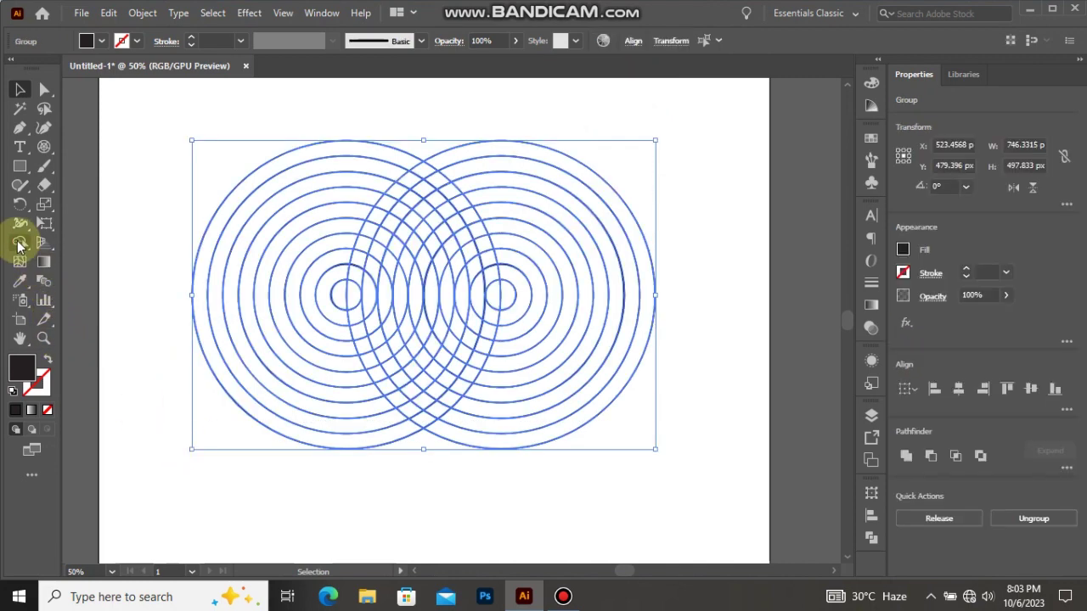
{"action": "mouse_move", "coordinate": [243, 298]}
{"action": "left_mouse_down"}
{"action": "mouse_move", "coordinate": [380, 302]}
{"action": "mouse_move", "coordinate": [356, 236]}
{"action": "mouse_move", "coordinate": [317, 294]}
{"action": "mouse_move", "coordinate": [332, 350]}
{"action": "left_mouse_up"}
{"action": "scroll", "coordinate": [380, 301], "scroll_direction": "up", "scroll_amount": 2}
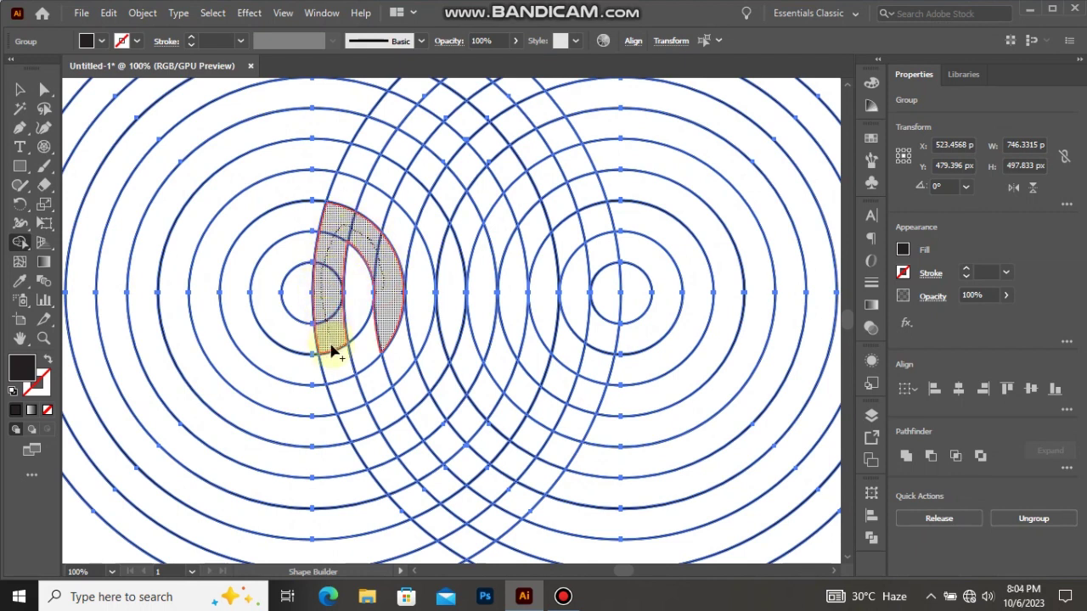
{"action": "mouse_move", "coordinate": [376, 427]}
{"action": "left_mouse_down"}
{"action": "mouse_move", "coordinate": [414, 396]}
{"action": "mouse_move", "coordinate": [448, 322]}
{"action": "left_mouse_up"}
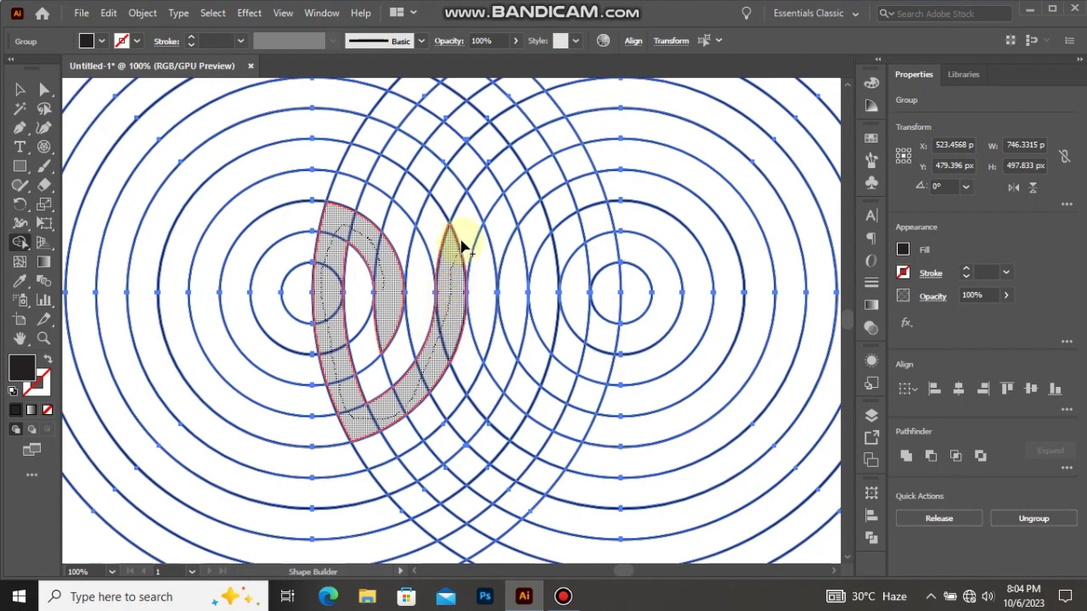
{"action": "mouse_move", "coordinate": [462, 247]}
{"action": "left_mouse_down"}
{"action": "mouse_move", "coordinate": [492, 185]}
{"action": "mouse_move", "coordinate": [556, 146]}
{"action": "left_mouse_up"}
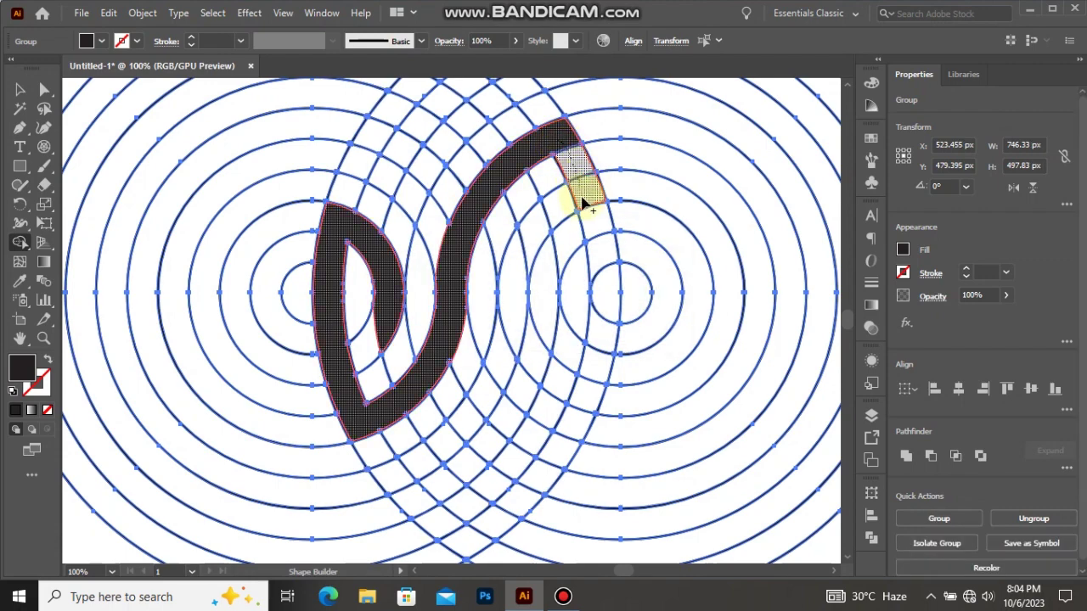
{"action": "left_click_drag", "start_coordinate": [597, 241], "coordinate": [592, 379]}
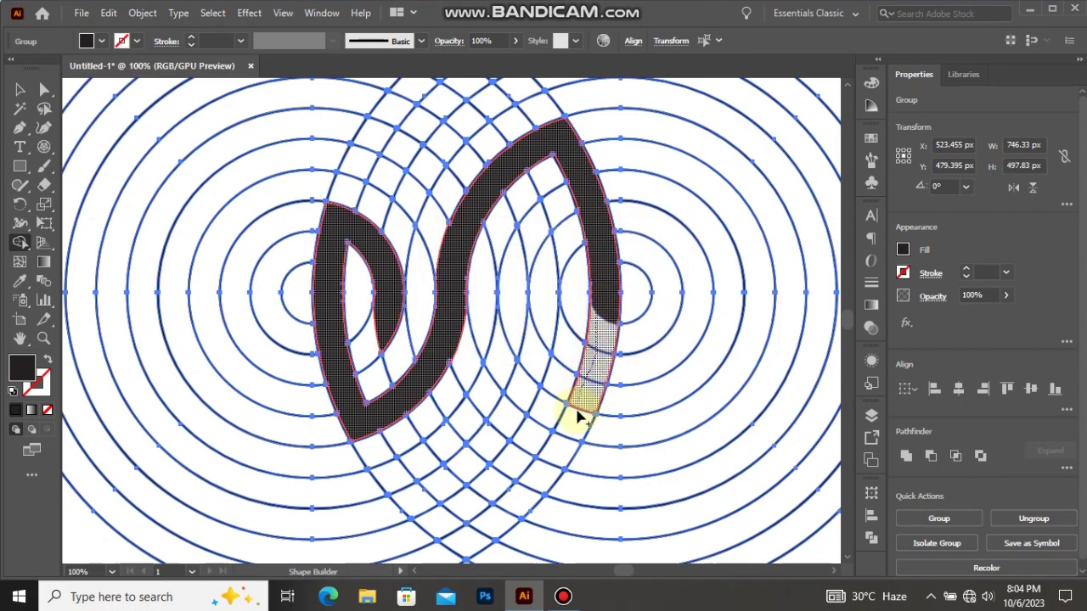
{"action": "mouse_move", "coordinate": [565, 448]}
{"action": "left_mouse_down"}
{"action": "mouse_move", "coordinate": [512, 512]}
{"action": "mouse_move", "coordinate": [467, 538]}
{"action": "left_mouse_up"}
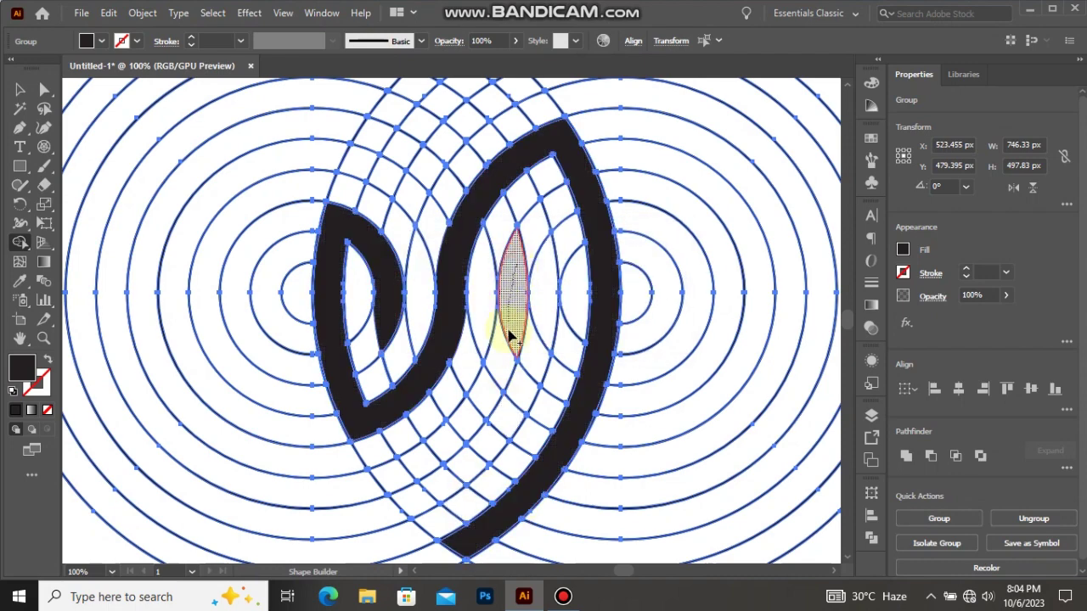
Step: Merge the inner curved stem running to the lower-left edge, plus the short crossbar joining it to the right outer arc
{"action": "left_click_drag", "start_coordinate": [509, 336], "coordinate": [499, 373]}
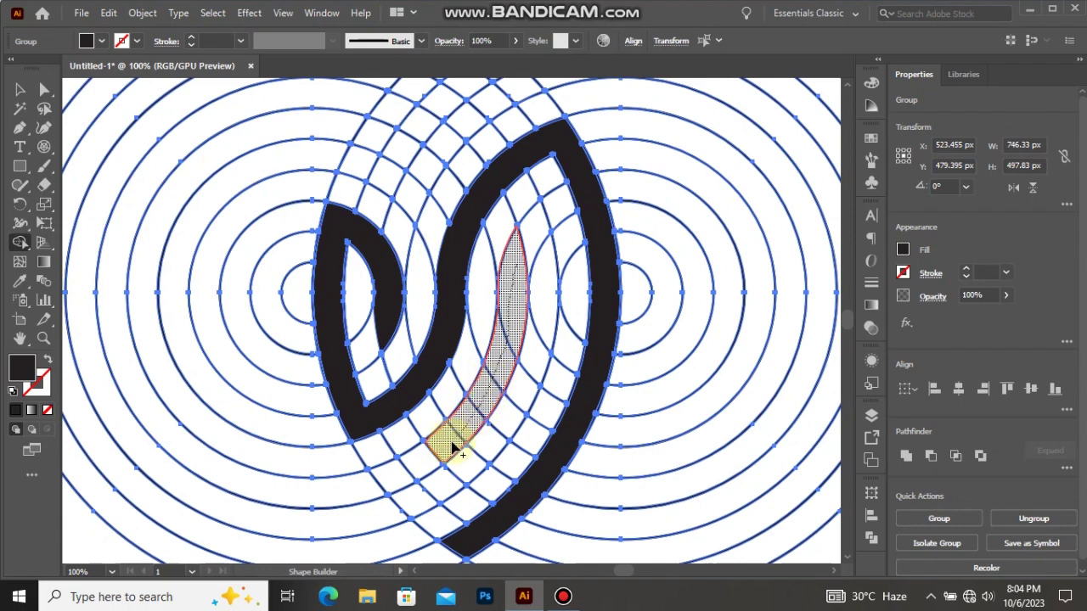
{"action": "left_click_drag", "start_coordinate": [452, 446], "coordinate": [384, 478]}
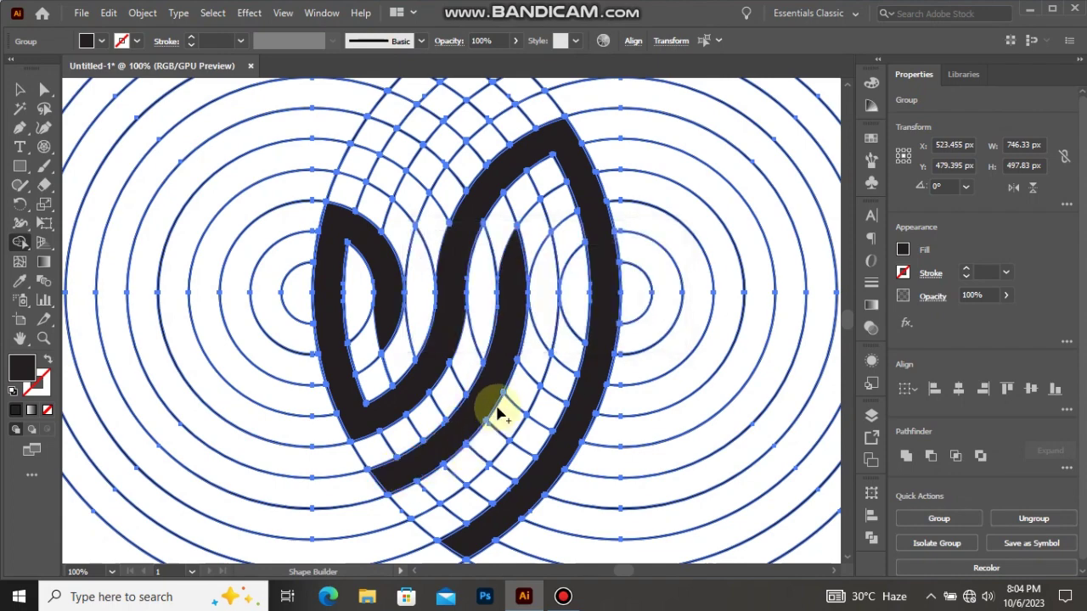
{"action": "left_click_drag", "start_coordinate": [520, 433], "coordinate": [550, 448]}
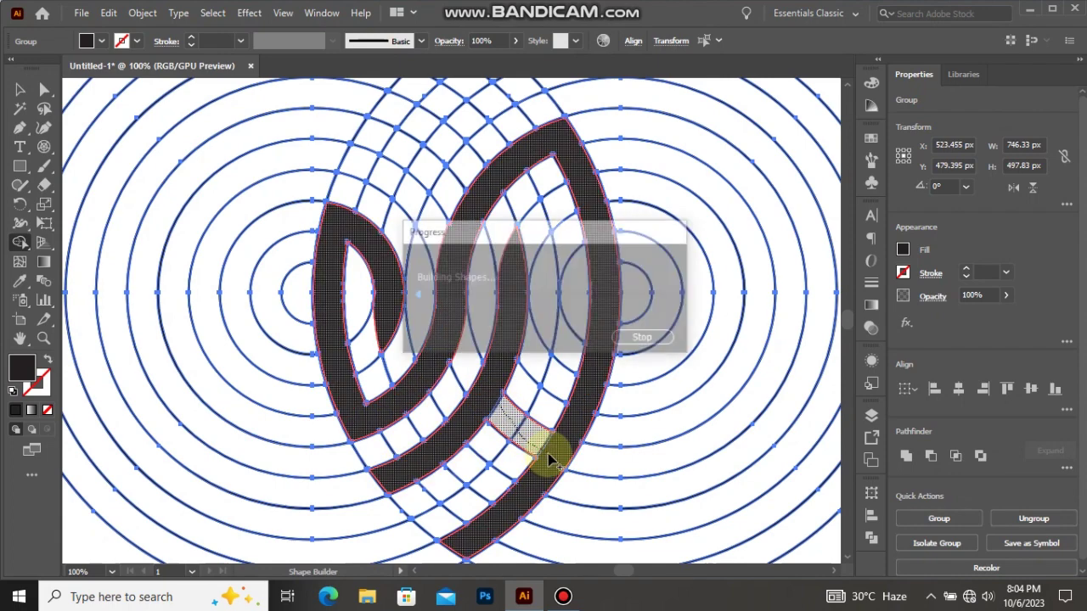
Step: Merge the ring segments above the S-curve into a pointed arch with a second inner strip descending between the bands
{"action": "left_click_drag", "start_coordinate": [516, 272], "coordinate": [529, 381]}
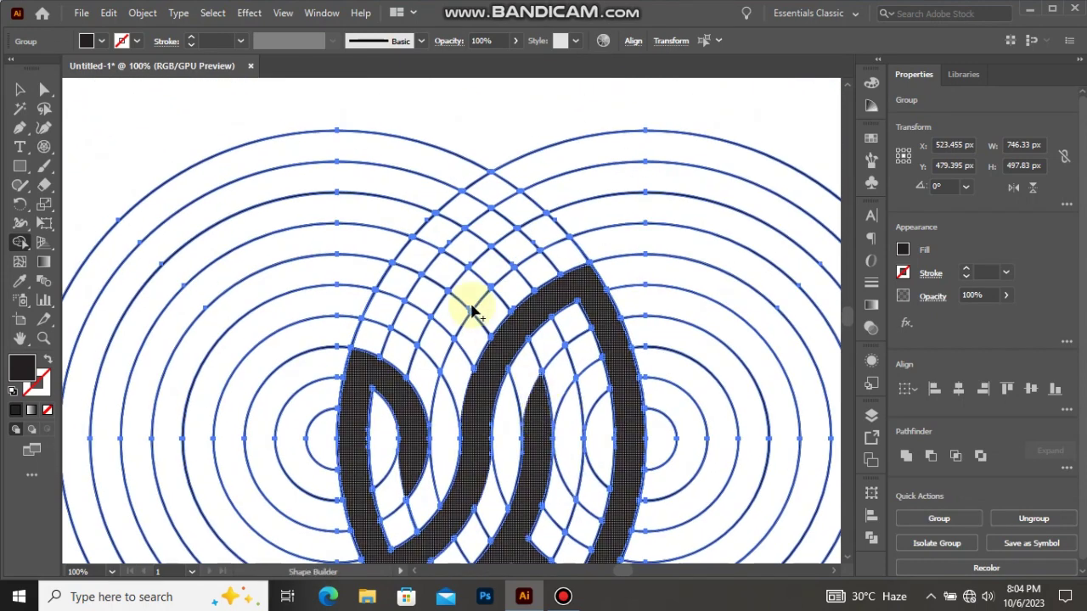
{"action": "mouse_move", "coordinate": [389, 308]}
{"action": "left_mouse_down"}
{"action": "mouse_move", "coordinate": [484, 191]}
{"action": "mouse_move", "coordinate": [523, 210]}
{"action": "mouse_move", "coordinate": [540, 225]}
{"action": "mouse_move", "coordinate": [449, 347]}
{"action": "left_mouse_up"}
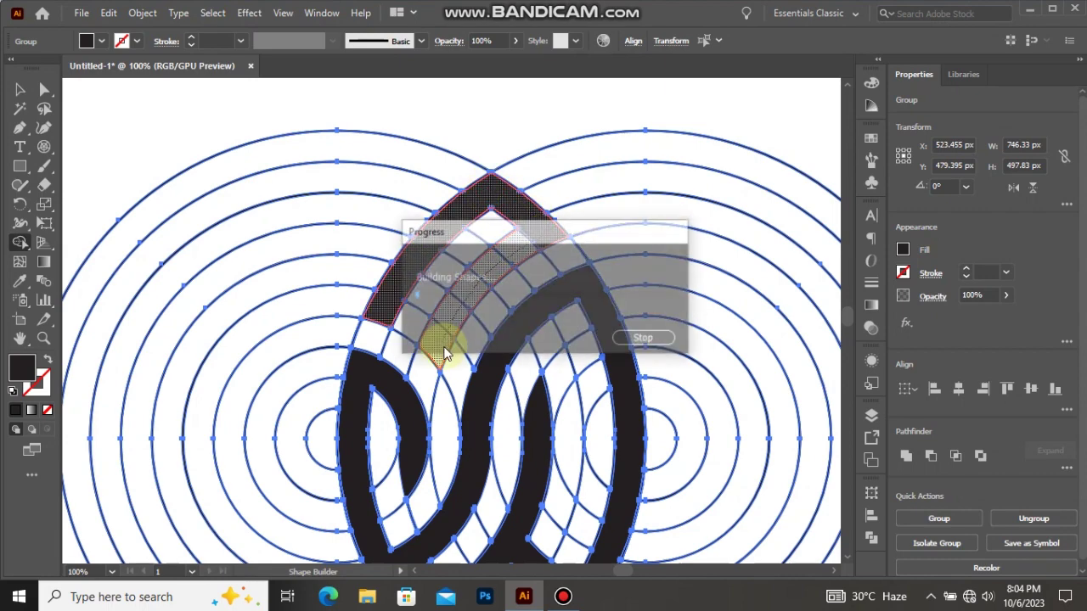
Step: Merge the leftover outline slivers and junction pieces along the upper outer edge of the central S-curve into the band
{"action": "scroll", "coordinate": [493, 351], "scroll_direction": "down", "scroll_amount": 3}
{"action": "scroll", "coordinate": [472, 271], "scroll_direction": "up", "scroll_amount": 6}
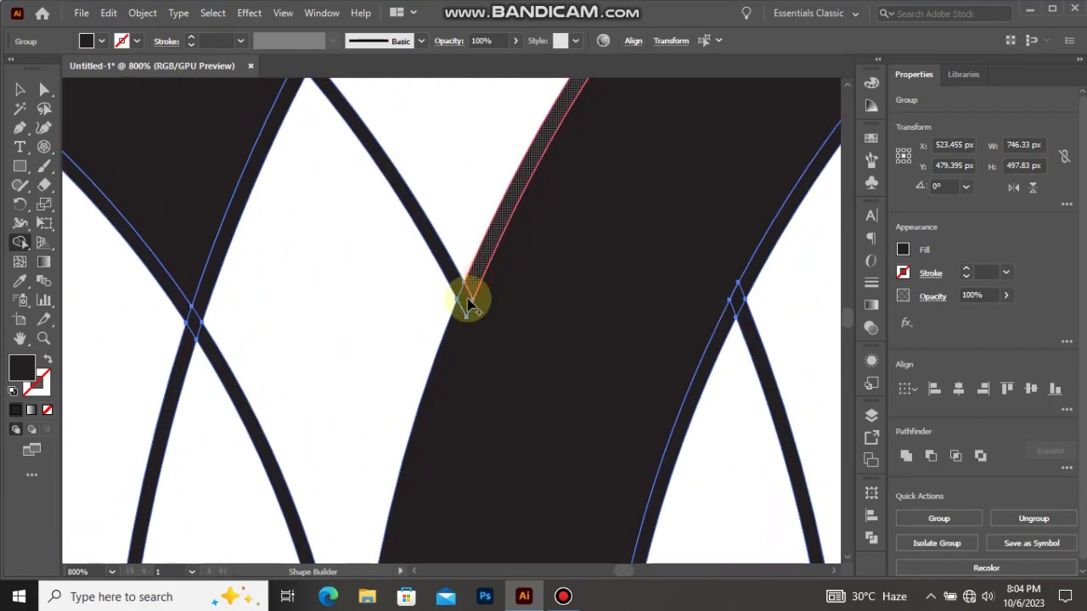
{"action": "scroll", "coordinate": [461, 315], "scroll_direction": "down", "scroll_amount": 4}
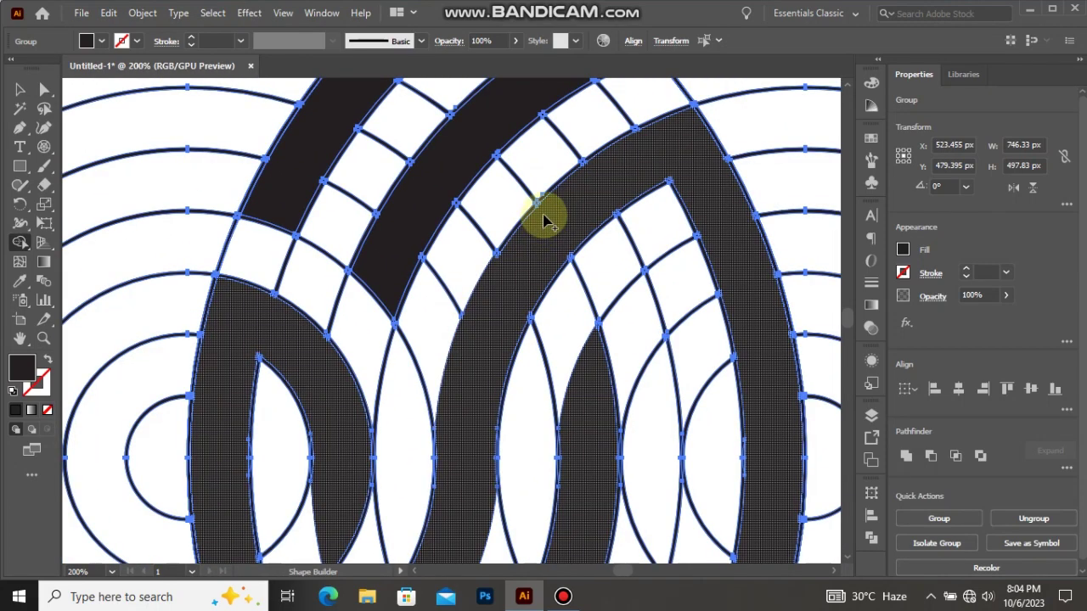
{"action": "scroll", "coordinate": [544, 218], "scroll_direction": "up", "scroll_amount": 2}
{"action": "scroll", "coordinate": [475, 276], "scroll_direction": "up", "scroll_amount": 2}
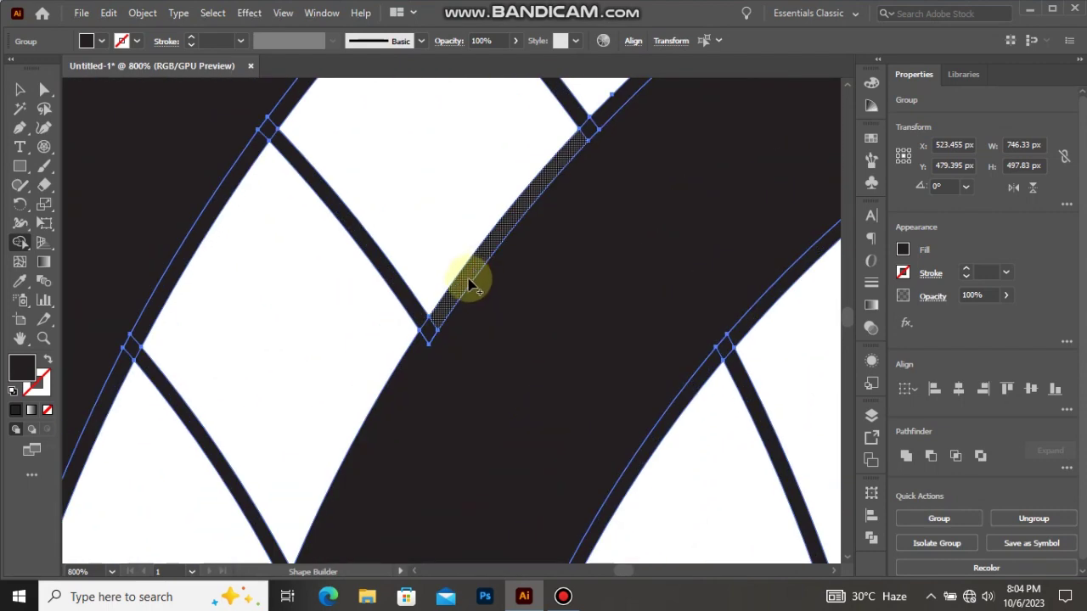
{"action": "left_click", "coordinate": [430, 348]}
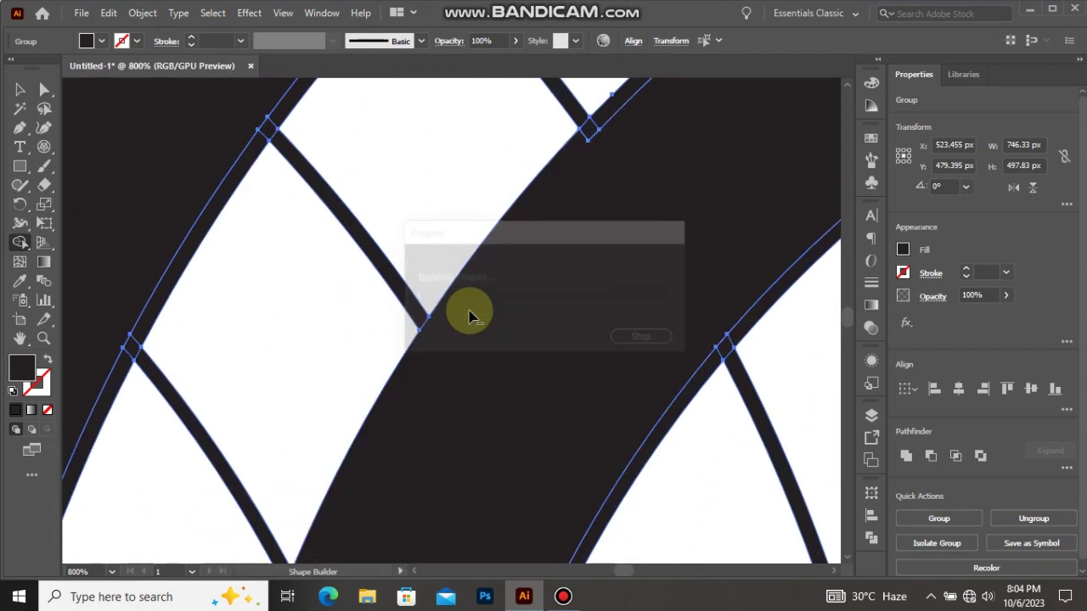
{"action": "scroll", "coordinate": [459, 322], "scroll_direction": "down", "scroll_amount": 3}
{"action": "scroll", "coordinate": [679, 136], "scroll_direction": "up", "scroll_amount": 2}
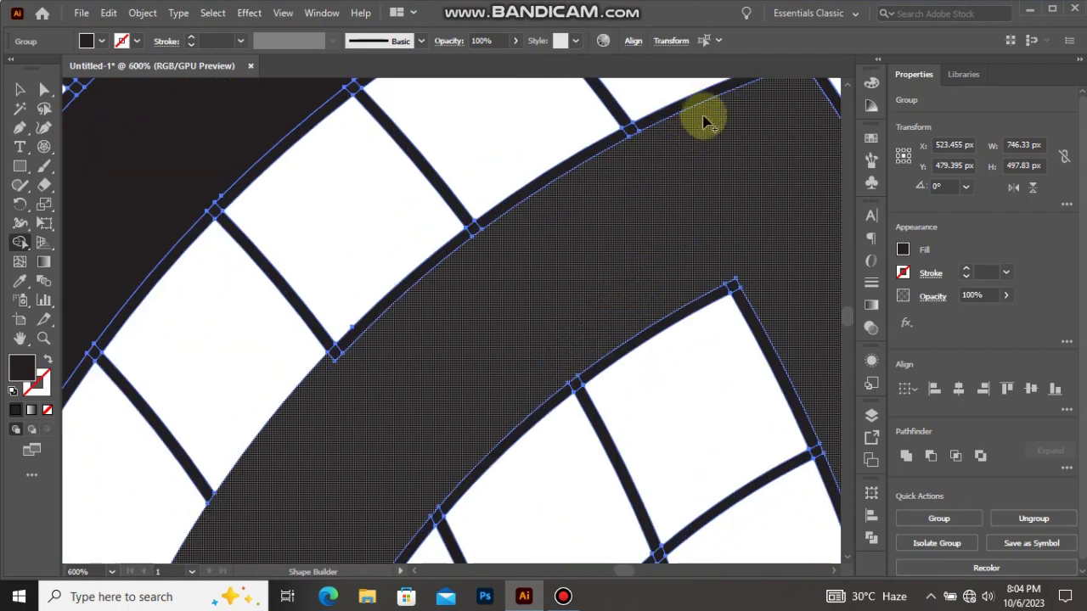
{"action": "left_click", "coordinate": [703, 104]}
{"action": "mouse_move", "coordinate": [650, 129]}
{"action": "left_mouse_down"}
{"action": "mouse_move", "coordinate": [586, 165]}
{"action": "mouse_move", "coordinate": [512, 231]}
{"action": "left_mouse_up"}
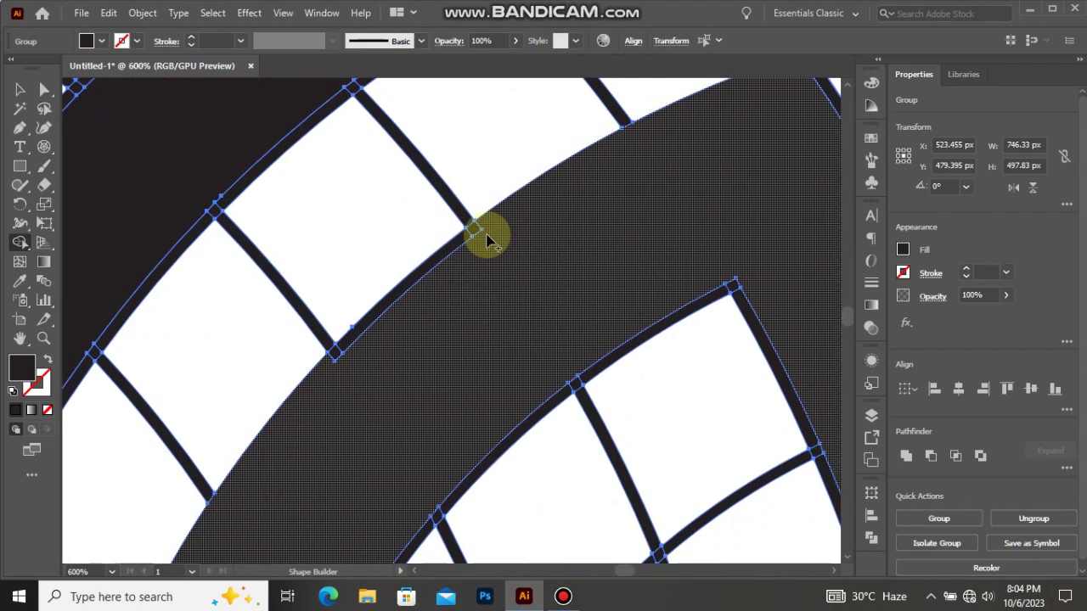
{"action": "mouse_move", "coordinate": [422, 278]}
{"action": "left_mouse_down"}
{"action": "mouse_move", "coordinate": [336, 351]}
{"action": "mouse_move", "coordinate": [368, 347]}
{"action": "left_mouse_up"}
Step: Merge the thin overlap slivers on both sides of the central S-curve's middle section into the band
{"action": "scroll", "coordinate": [539, 253], "scroll_direction": "down", "scroll_amount": 8}
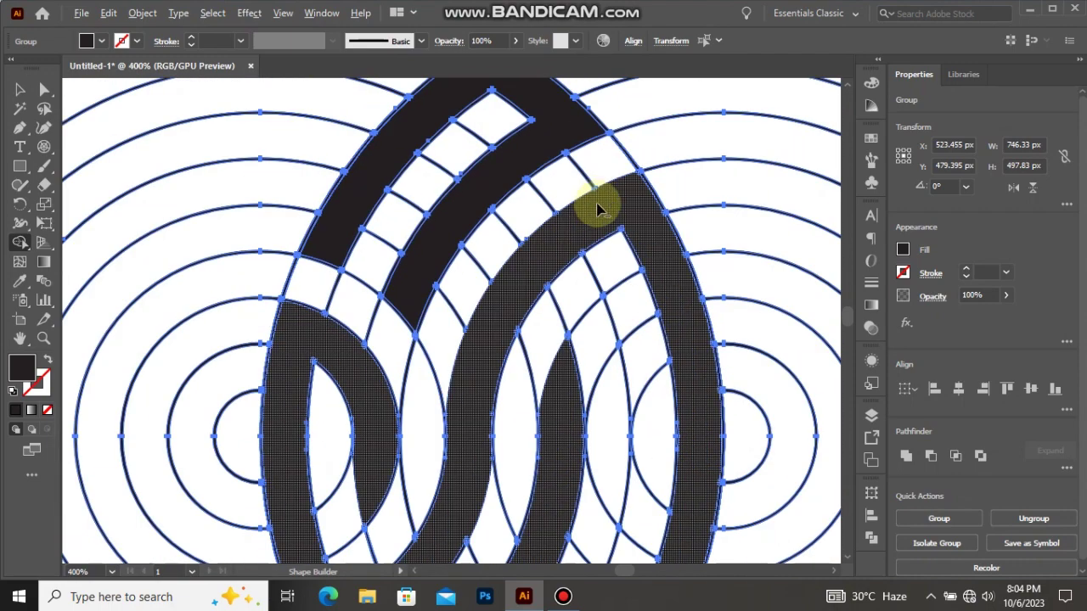
{"action": "scroll", "coordinate": [569, 242], "scroll_direction": "up", "scroll_amount": 2}
{"action": "scroll", "coordinate": [529, 266], "scroll_direction": "up", "scroll_amount": 5}
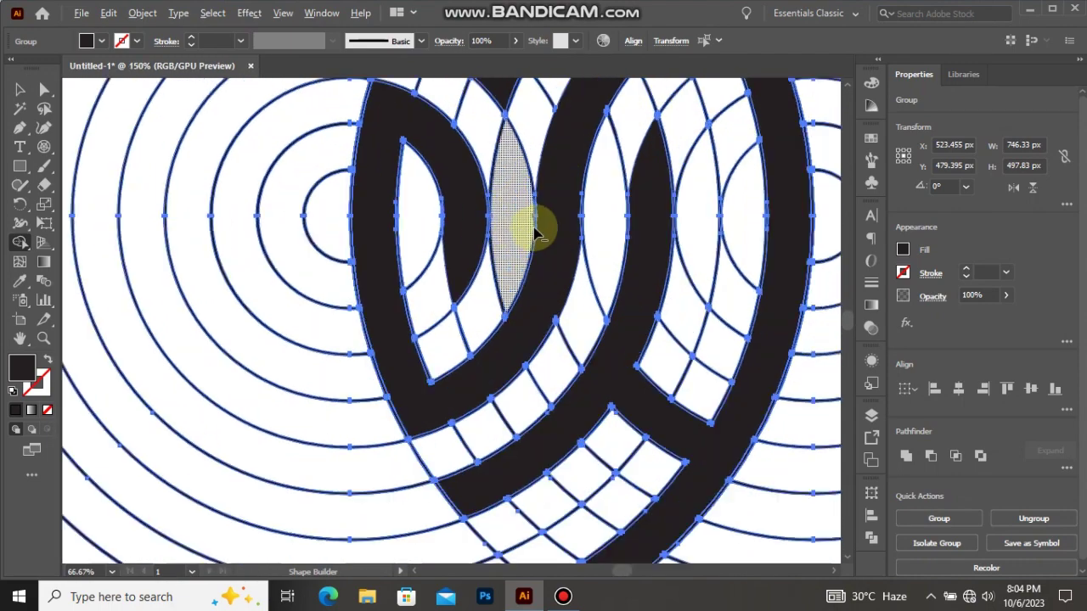
{"action": "scroll", "coordinate": [588, 245], "scroll_direction": "up", "scroll_amount": 1}
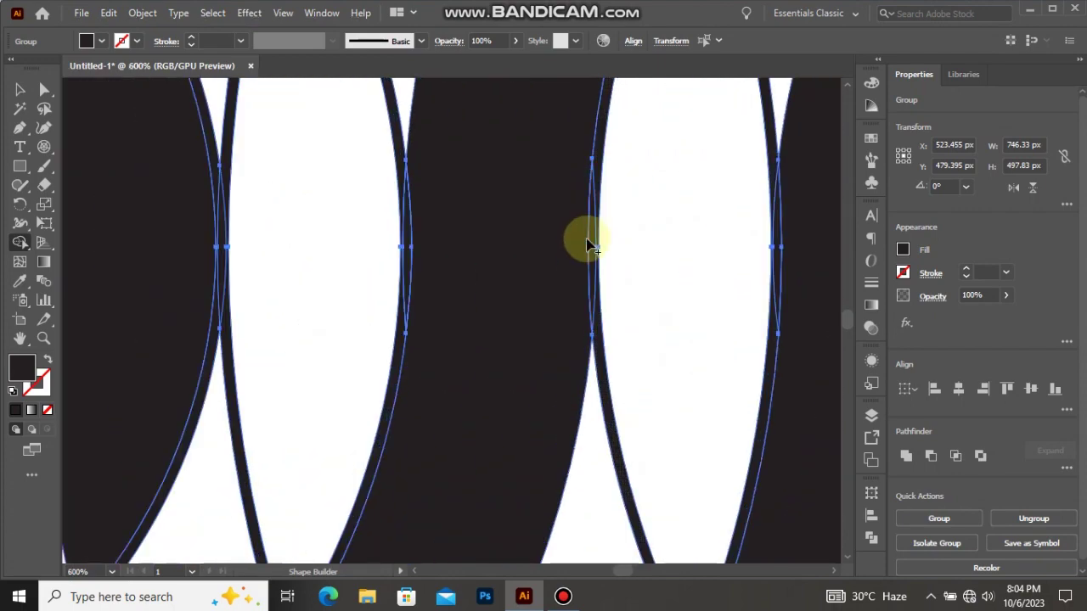
{"action": "left_click_drag", "start_coordinate": [589, 243], "coordinate": [553, 300]}
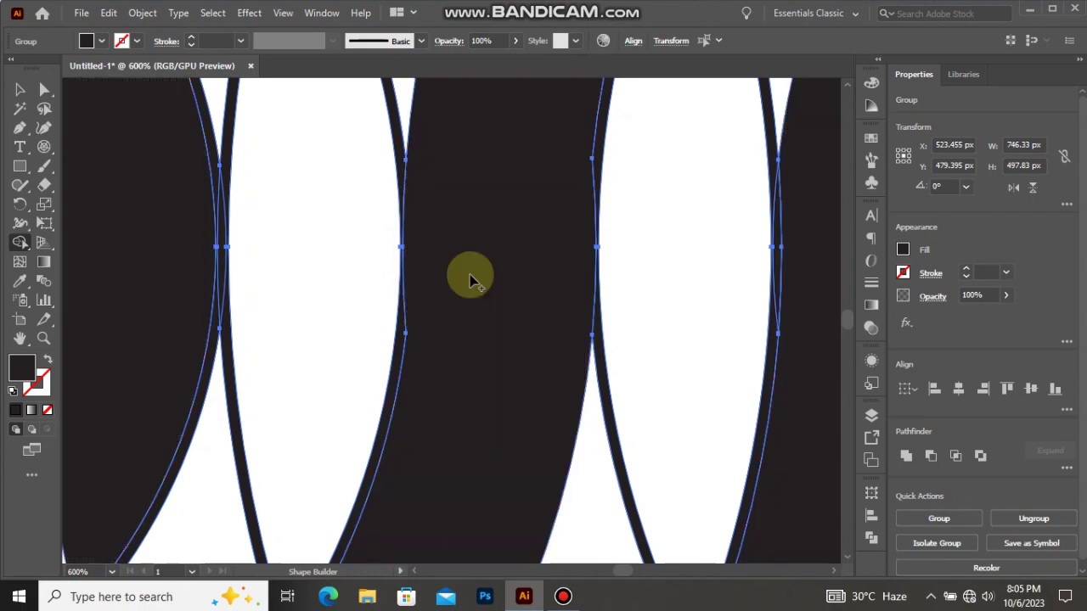
Step: Merge the small junction piece and outline sliver on the central S-curve's lower outer edge, beside the topmost cross line, into the band
{"action": "scroll", "coordinate": [489, 256], "scroll_direction": "down", "scroll_amount": 1}
{"action": "scroll", "coordinate": [489, 258], "scroll_direction": "down", "scroll_amount": 2}
{"action": "scroll", "coordinate": [465, 417], "scroll_direction": "up", "scroll_amount": 1}
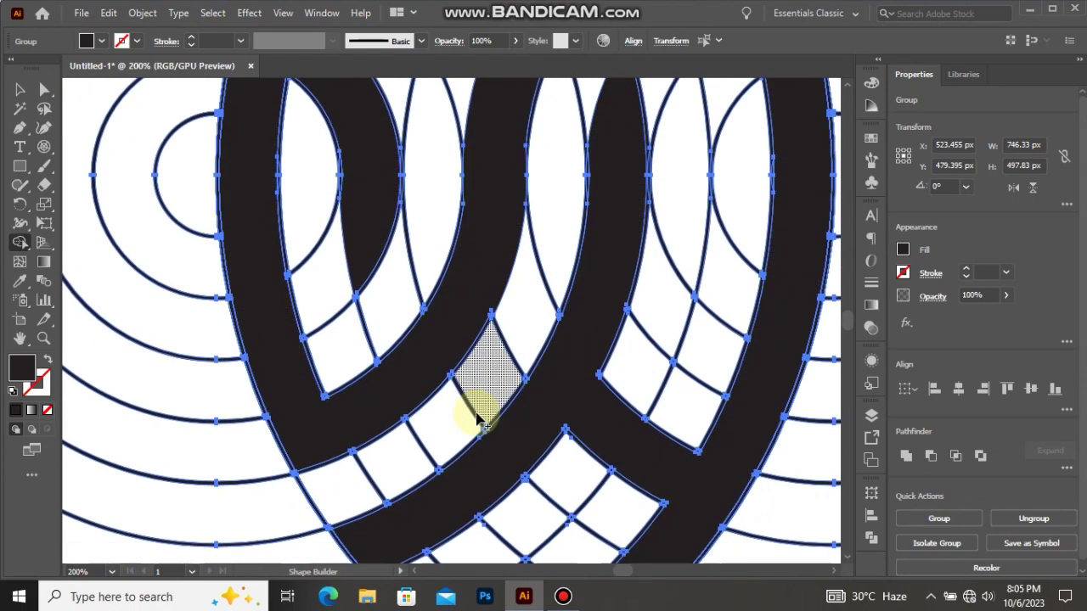
{"action": "scroll", "coordinate": [495, 340], "scroll_direction": "up", "scroll_amount": 2}
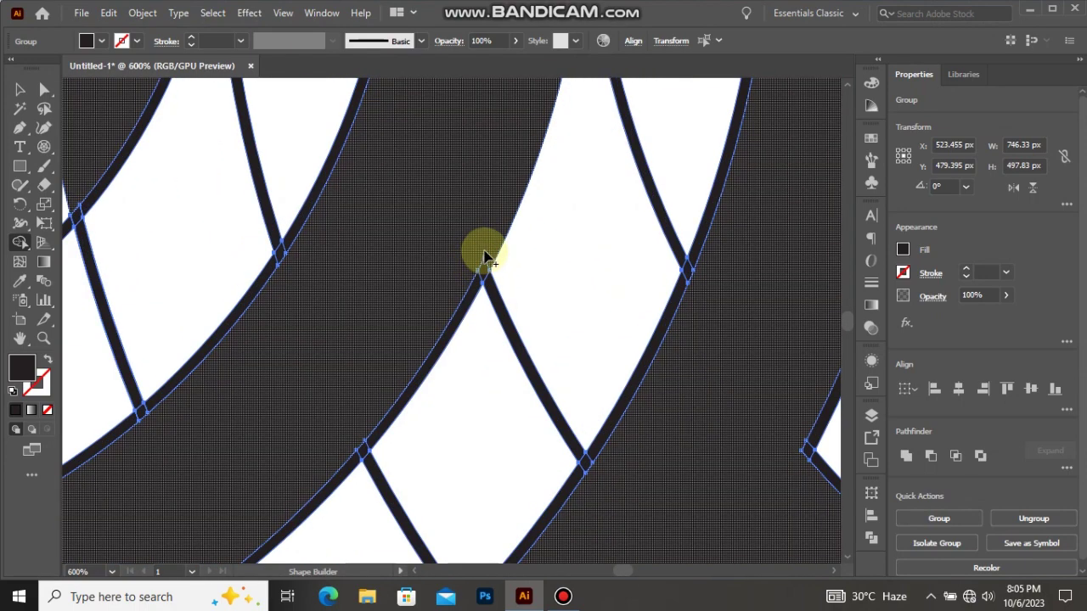
{"action": "mouse_move", "coordinate": [486, 259]}
{"action": "left_mouse_down"}
{"action": "mouse_move", "coordinate": [473, 301]}
{"action": "mouse_move", "coordinate": [454, 315]}
{"action": "left_mouse_up"}
{"action": "key", "text": "Return"}
{"action": "scroll", "coordinate": [478, 303], "scroll_direction": "down", "scroll_amount": 2}
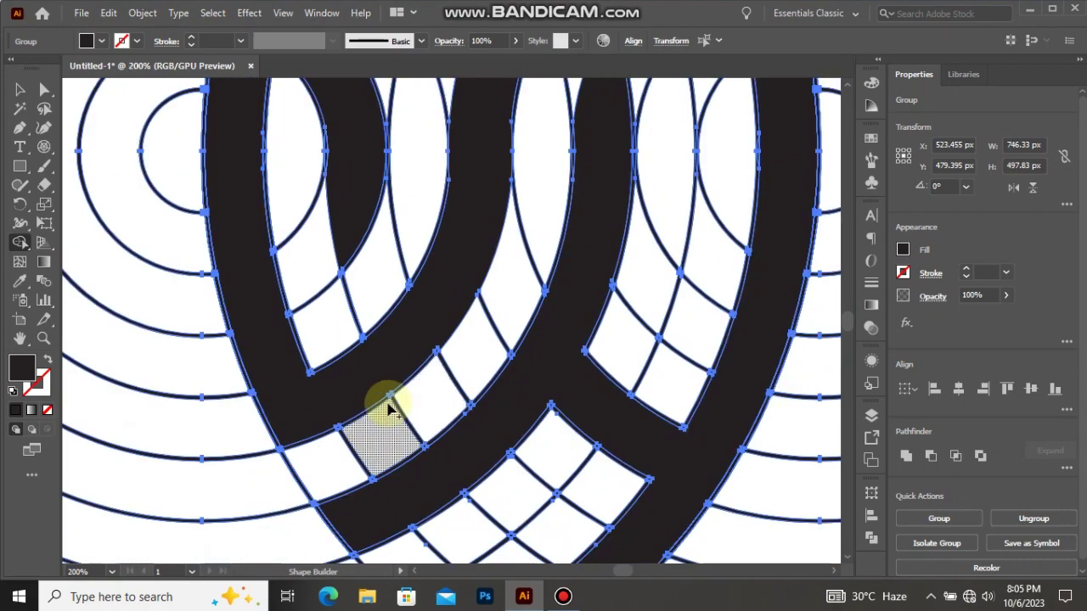
Step: Merge the remaining outline slivers along the S-curve's lower outer edge, down to its lower-left end, into the band
{"action": "scroll", "coordinate": [448, 340], "scroll_direction": "up", "scroll_amount": 2}
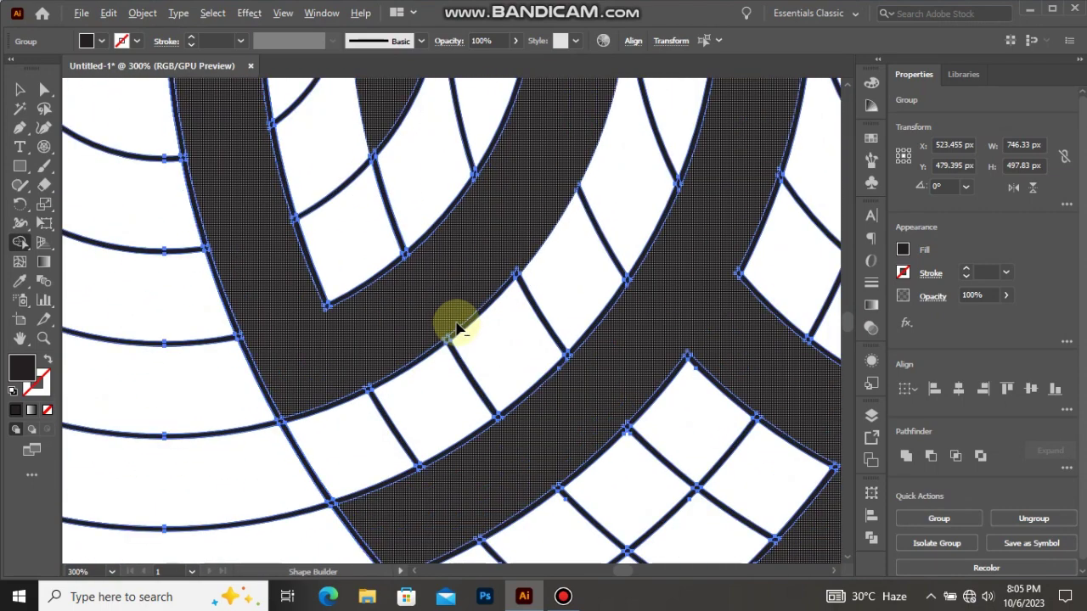
{"action": "scroll", "coordinate": [456, 329], "scroll_direction": "up", "scroll_amount": 3}
{"action": "mouse_move", "coordinate": [582, 220]}
{"action": "left_mouse_down"}
{"action": "mouse_move", "coordinate": [448, 359]}
{"action": "mouse_move", "coordinate": [335, 407]}
{"action": "mouse_move", "coordinate": [243, 468]}
{"action": "mouse_move", "coordinate": [262, 444]}
{"action": "left_mouse_up"}
{"action": "scroll", "coordinate": [265, 450], "scroll_direction": "down", "scroll_amount": 3}
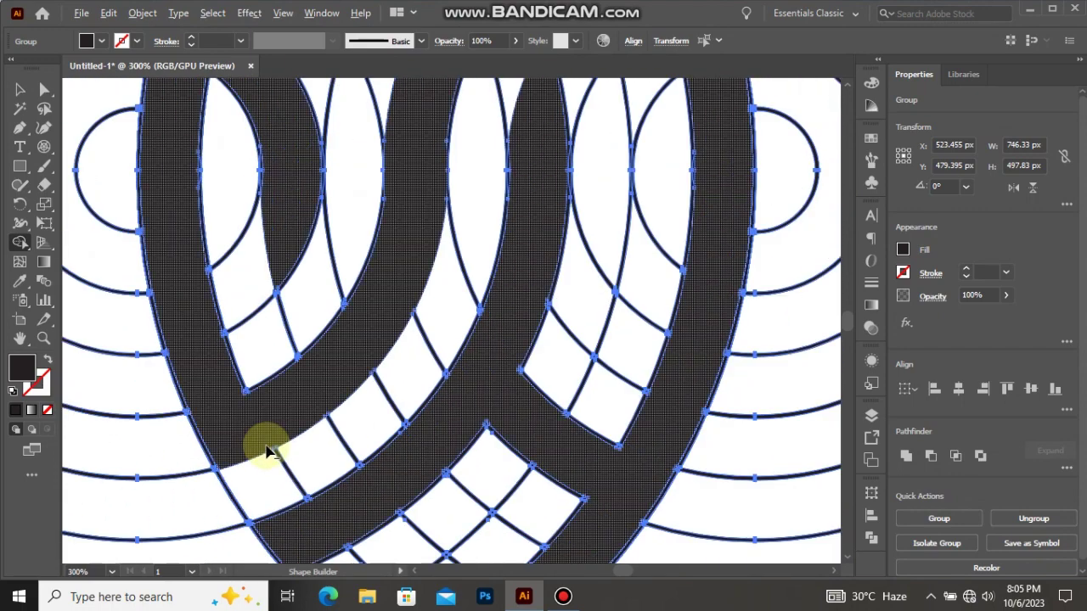
{"action": "scroll", "coordinate": [266, 449], "scroll_direction": "down", "scroll_amount": 2}
{"action": "scroll", "coordinate": [288, 399], "scroll_direction": "down", "scroll_amount": 2}
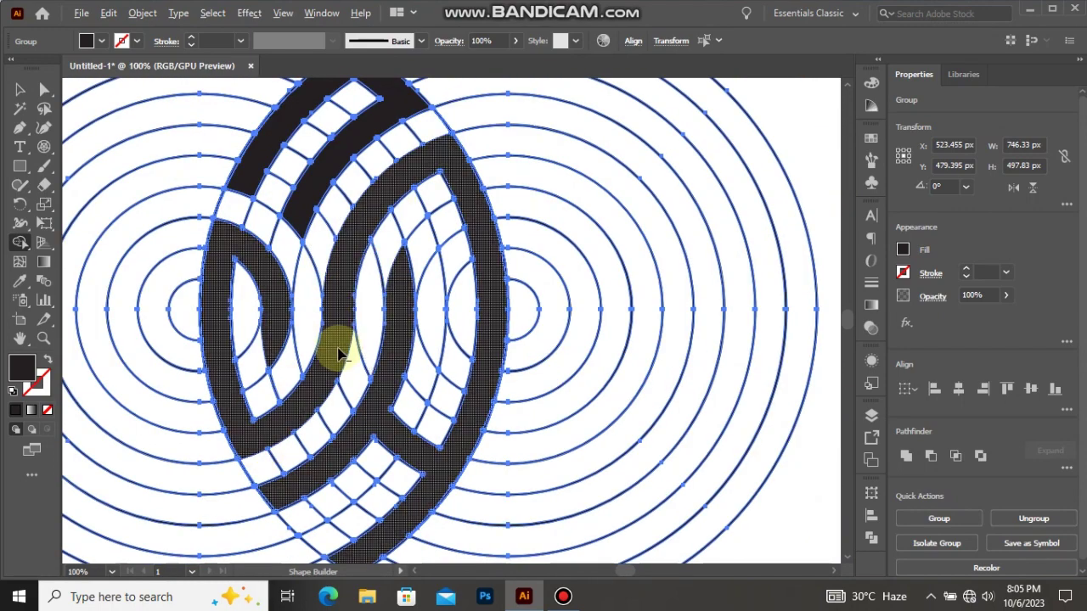
{"action": "scroll", "coordinate": [338, 355], "scroll_direction": "up", "scroll_amount": 2}
{"action": "scroll", "coordinate": [403, 297], "scroll_direction": "down", "scroll_amount": 1}
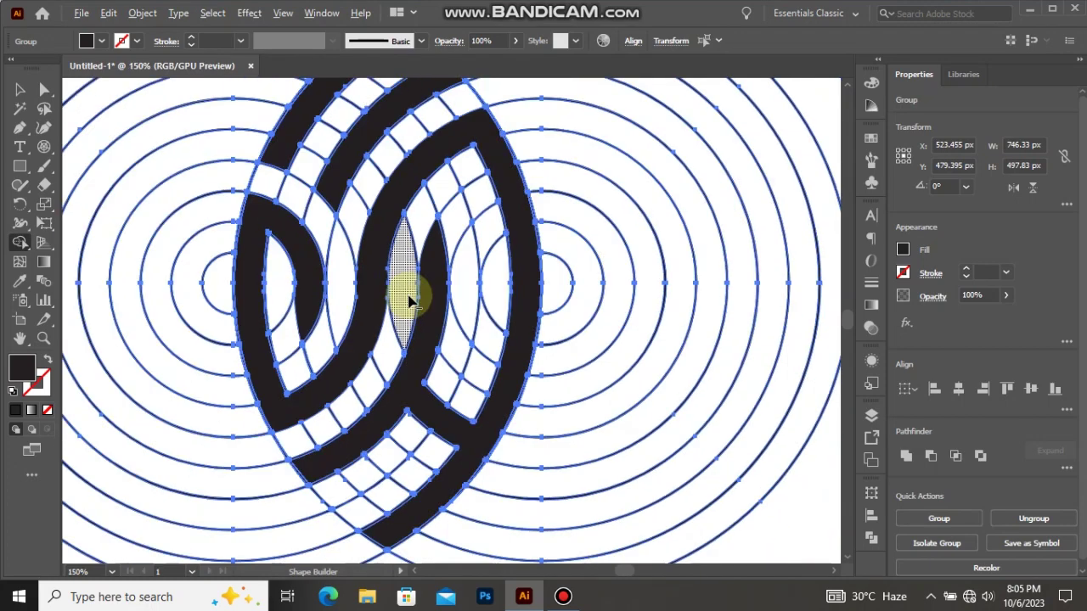
{"action": "scroll", "coordinate": [409, 303], "scroll_direction": "down", "scroll_amount": 2}
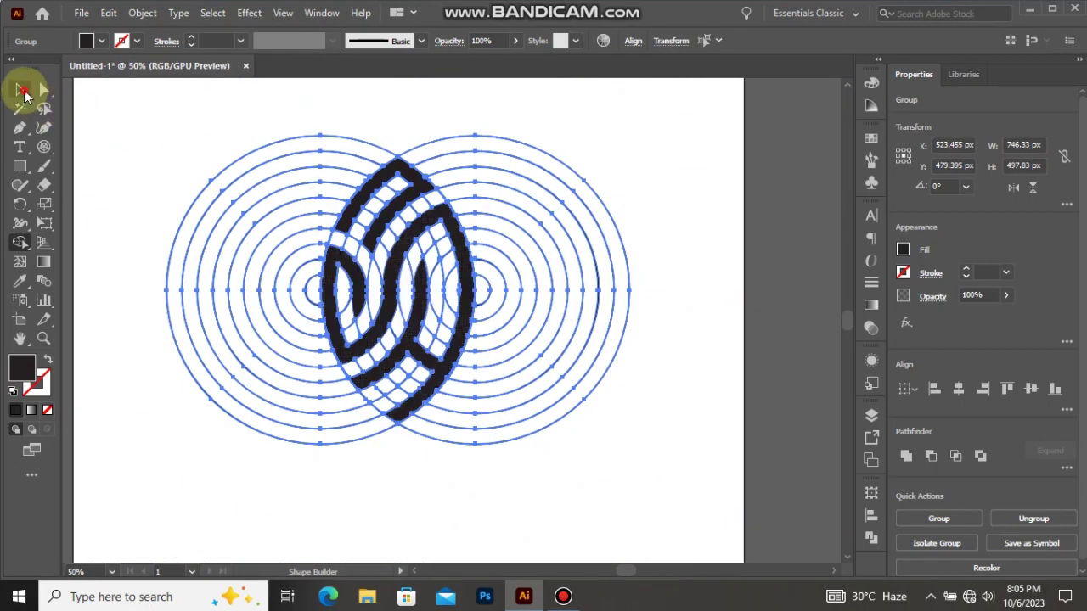
Step: Ungroup the right-hand circle set three times to break up its nested groups
{"action": "left_click", "coordinate": [20, 90]}
{"action": "left_click", "coordinate": [186, 101]}
{"action": "left_click", "coordinate": [376, 186]}
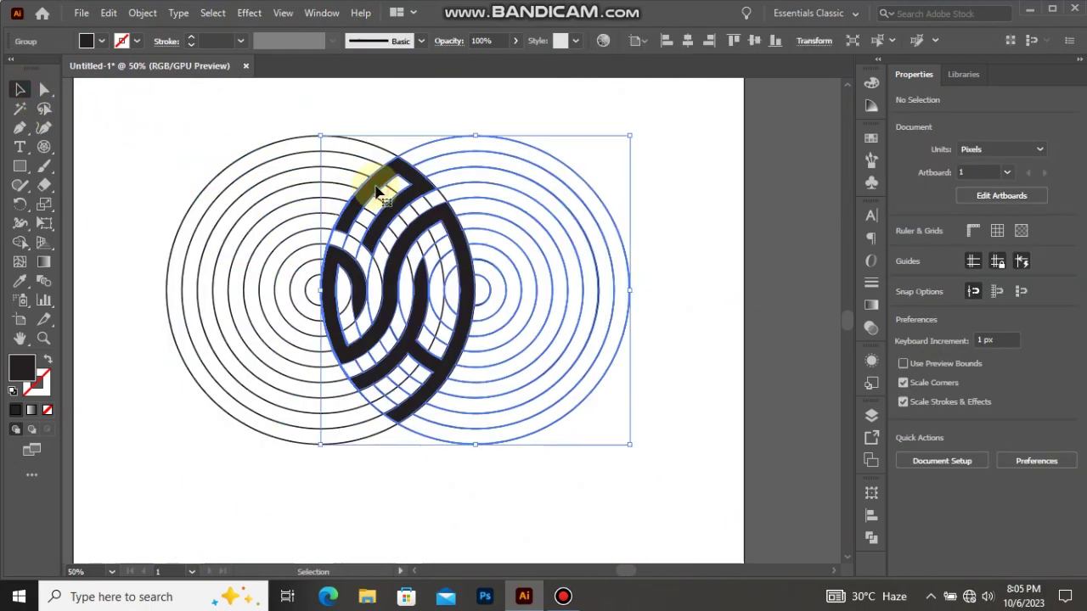
{"action": "right_click", "coordinate": [376, 189]}
{"action": "left_click", "coordinate": [433, 319]}
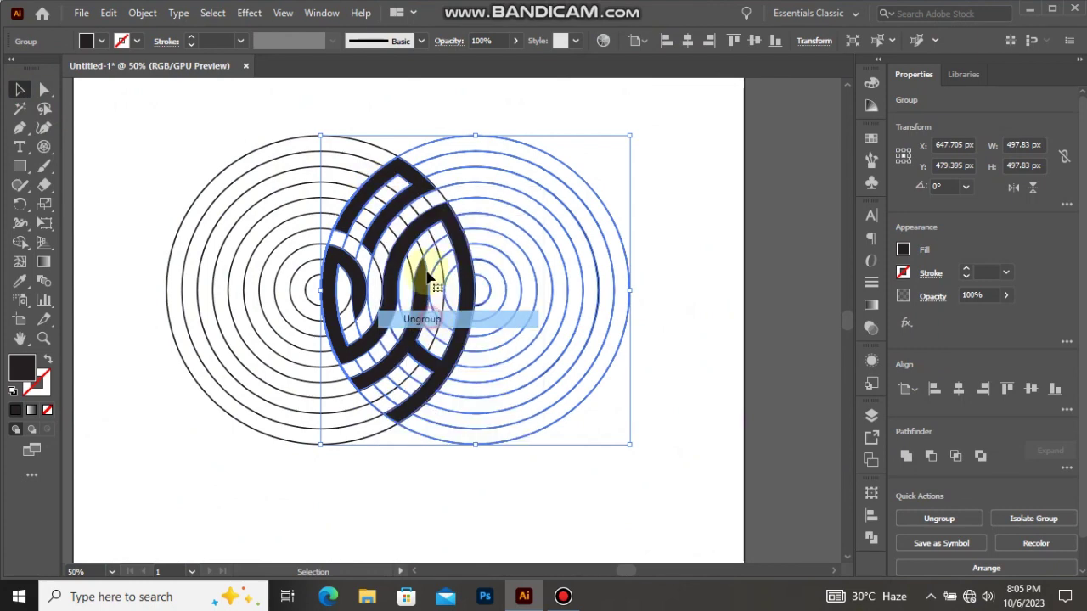
{"action": "left_click", "coordinate": [392, 120]}
{"action": "left_click", "coordinate": [411, 174]}
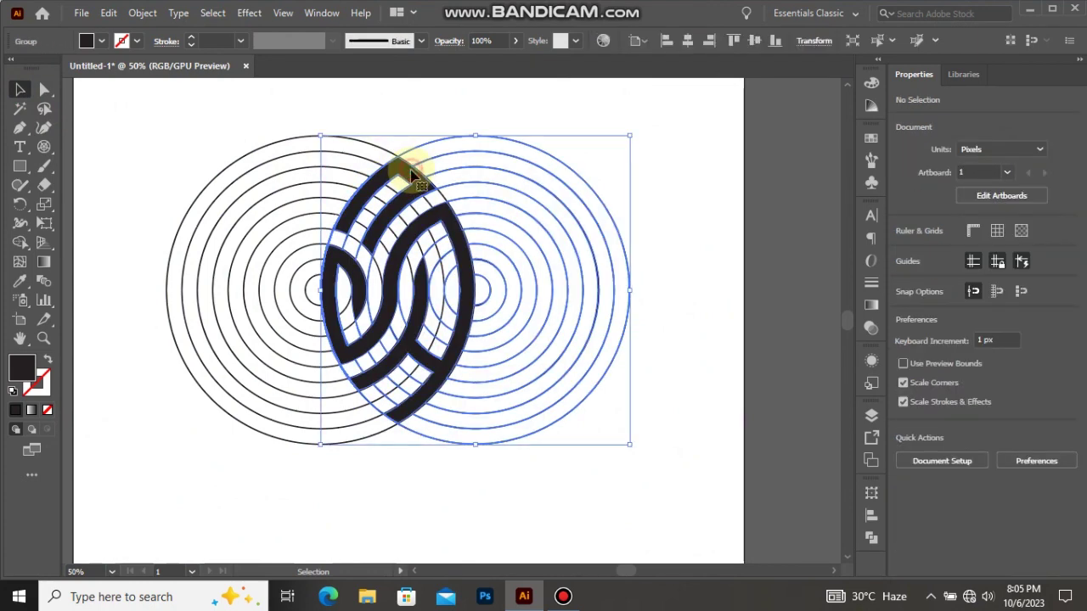
{"action": "right_click", "coordinate": [411, 173]}
{"action": "left_click", "coordinate": [452, 300]}
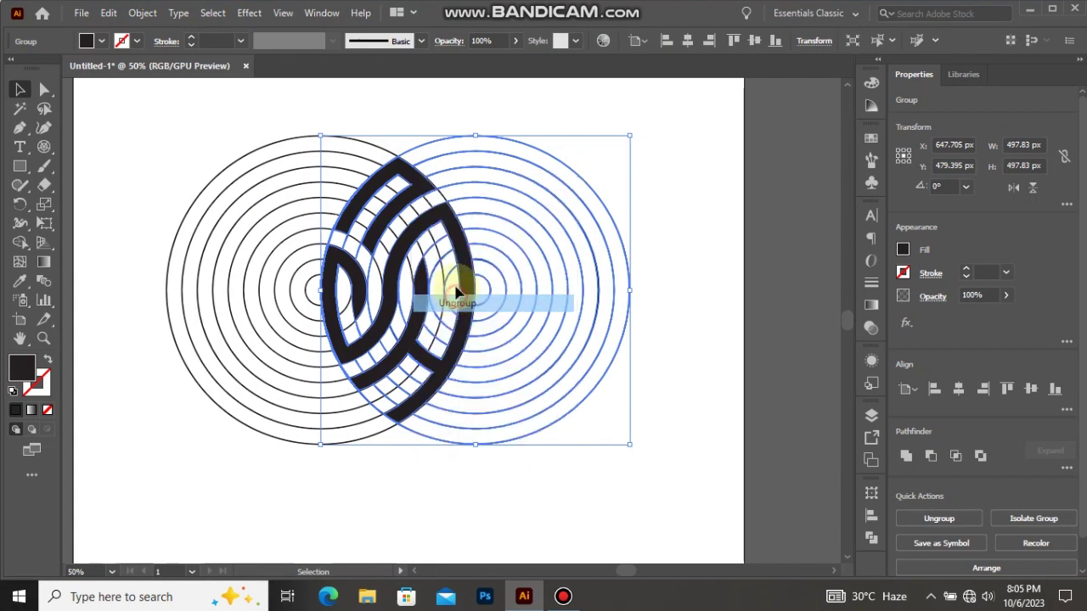
{"action": "left_click", "coordinate": [404, 110]}
{"action": "left_click", "coordinate": [407, 170]}
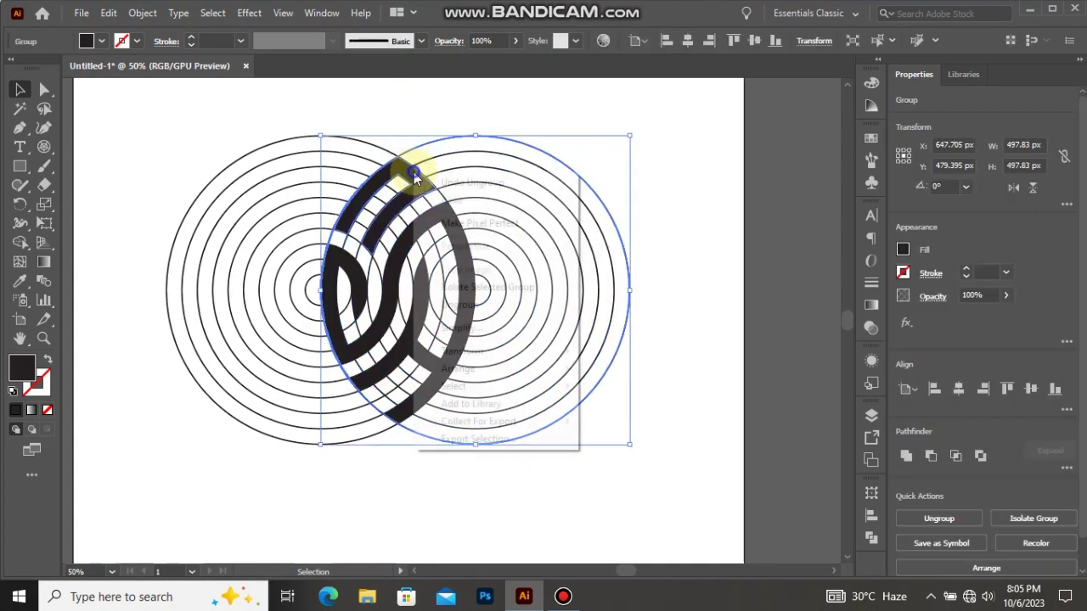
{"action": "right_click", "coordinate": [411, 171]}
{"action": "left_click", "coordinate": [454, 303]}
Step: Ungroup the remaining subgroup that contains the central S-curve band, leaving nothing selected
{"action": "left_click", "coordinate": [392, 124]}
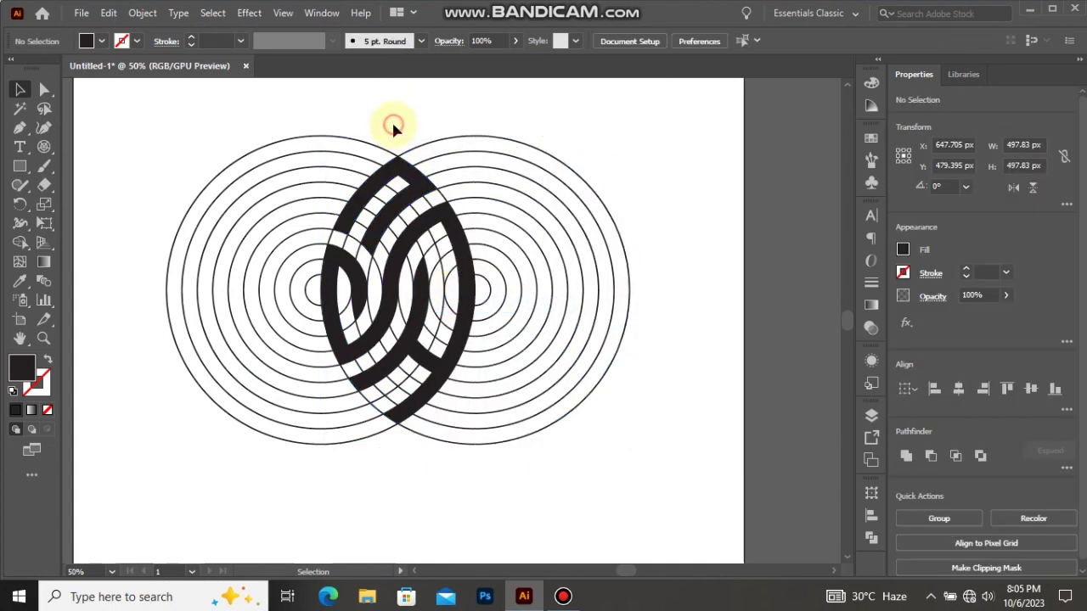
{"action": "left_click", "coordinate": [400, 183]}
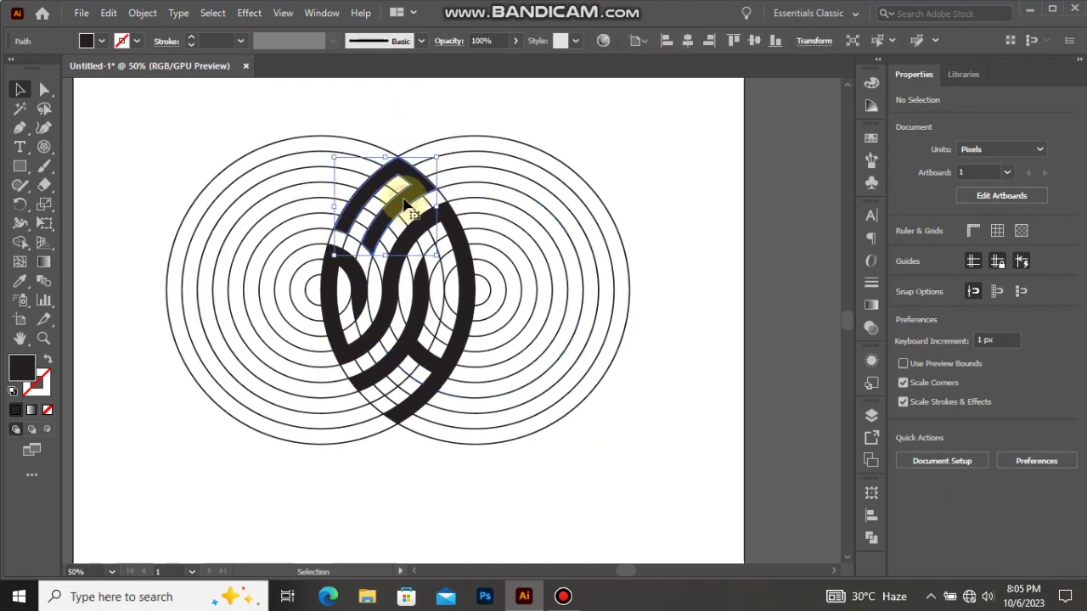
{"action": "right_click", "coordinate": [447, 228]}
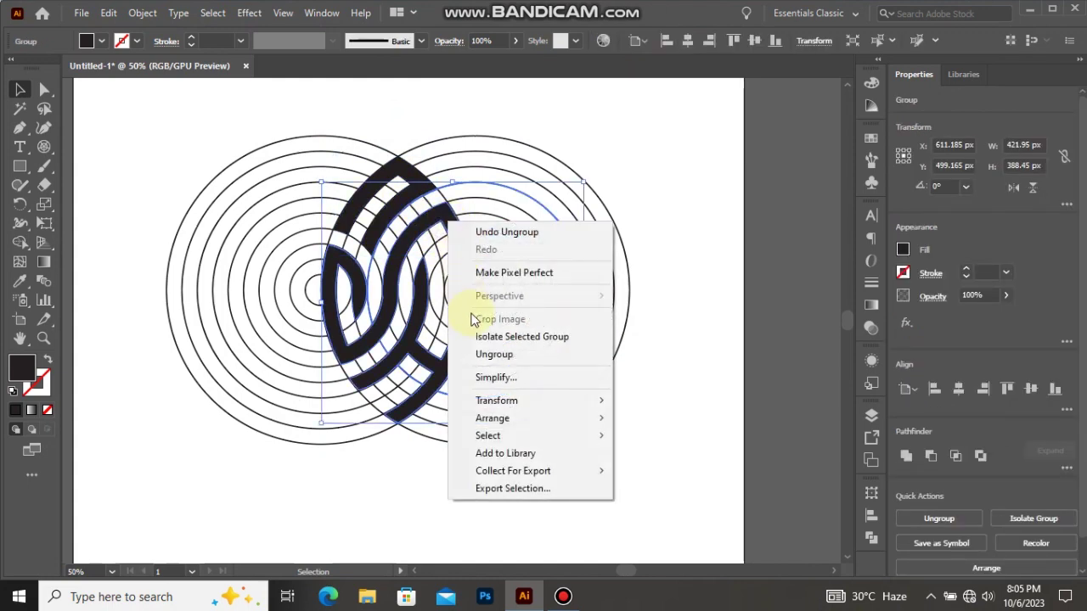
{"action": "left_click", "coordinate": [496, 354]}
{"action": "left_click", "coordinate": [406, 124]}
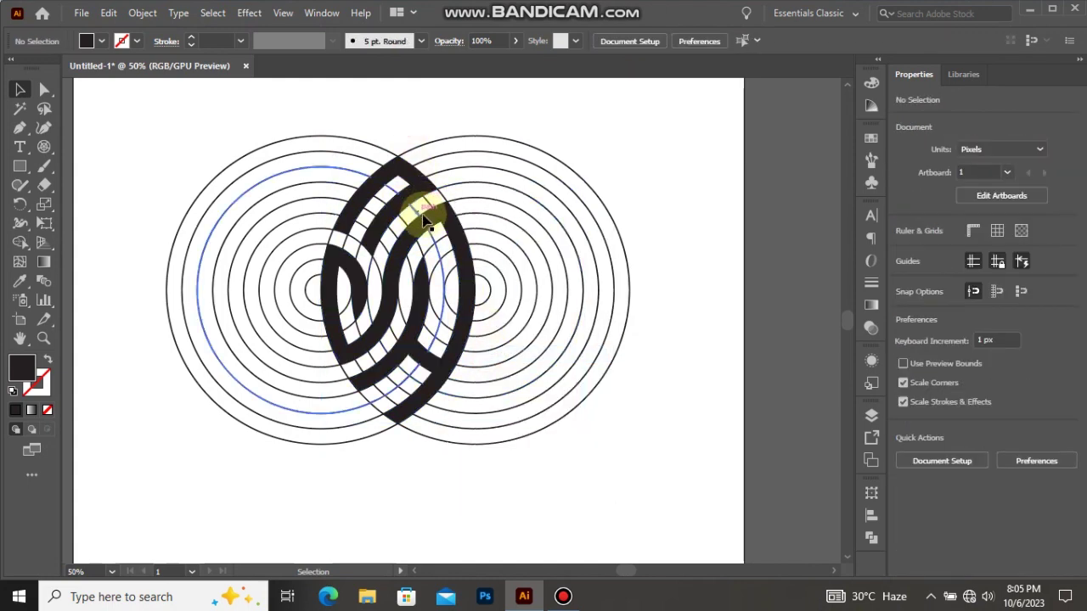
Step: Isolate the logo by cutting its two black shapes, deleting all leftover circle lines and pasting the shapes back
{"action": "left_click", "coordinate": [399, 178]}
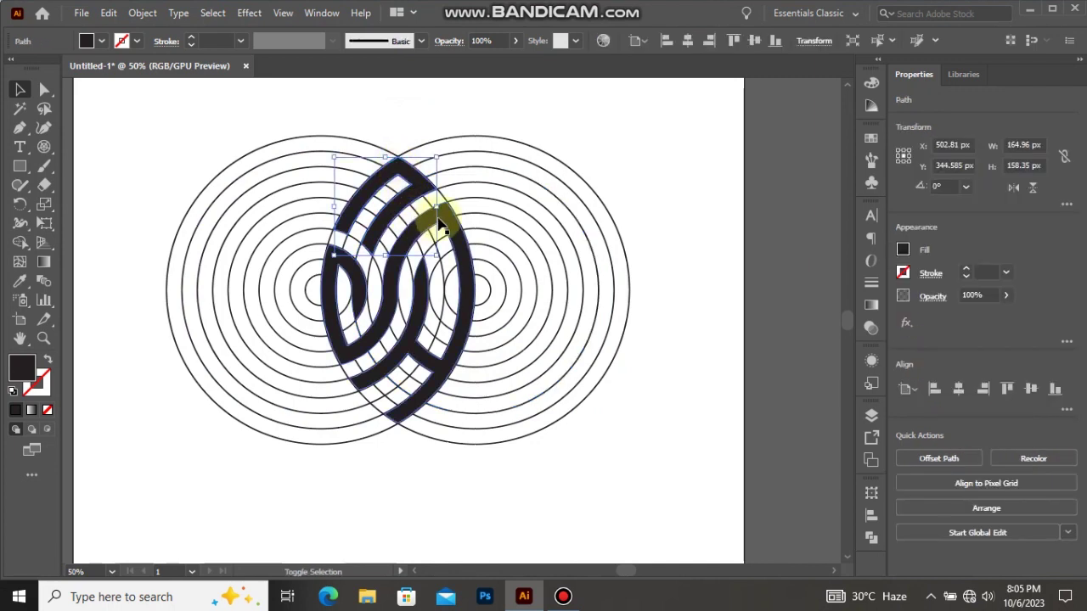
{"action": "left_click", "coordinate": [458, 234], "text": "shift"}
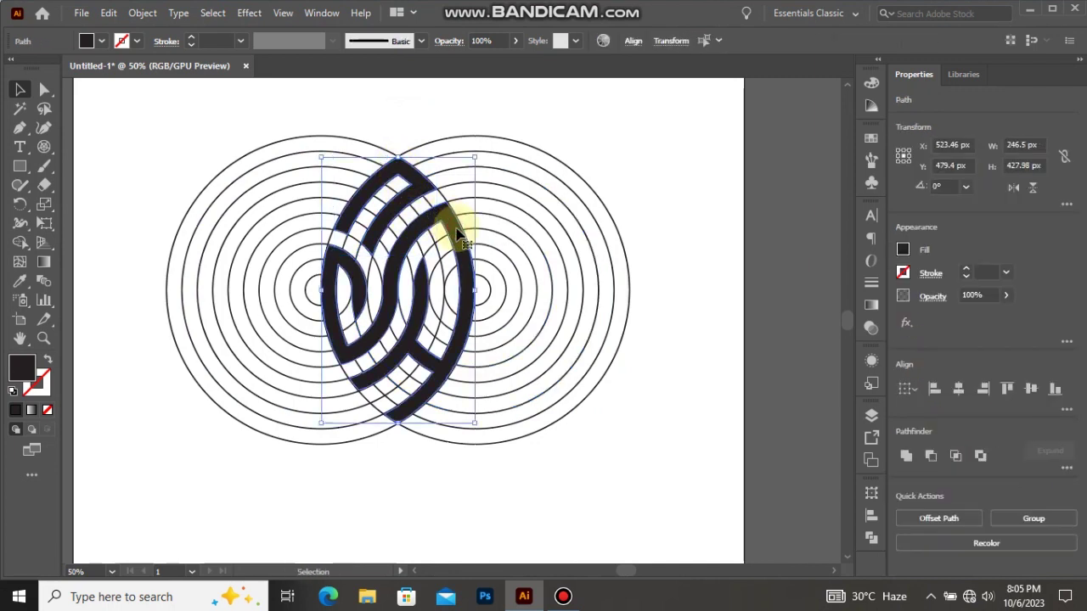
{"action": "key", "text": "Delete"}
{"action": "key", "text": "ctrl+a"}
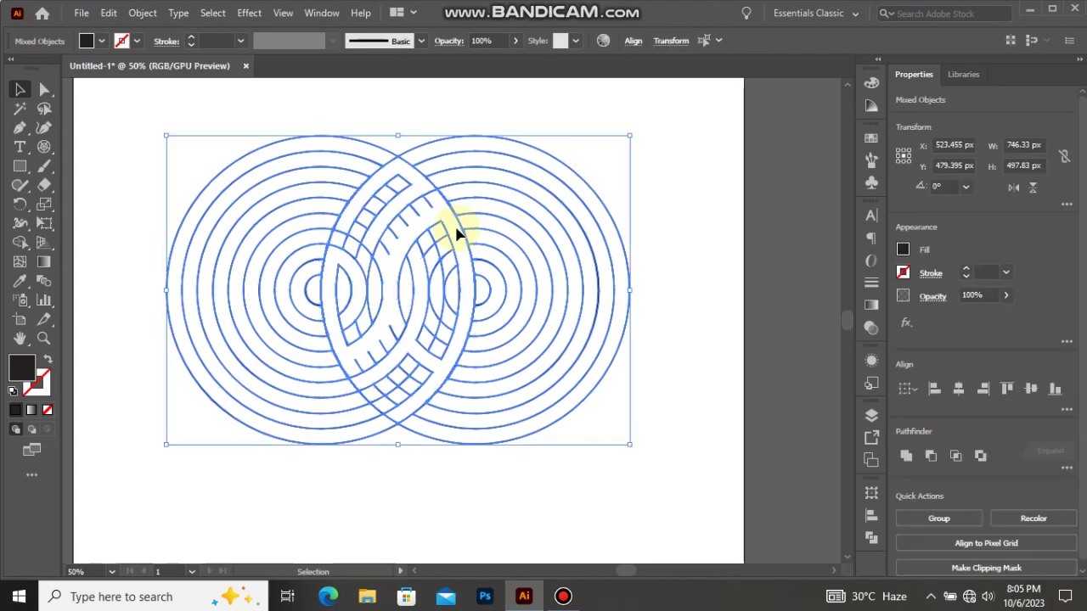
{"action": "key", "text": "Delete"}
{"action": "key", "text": "ctrl+v"}
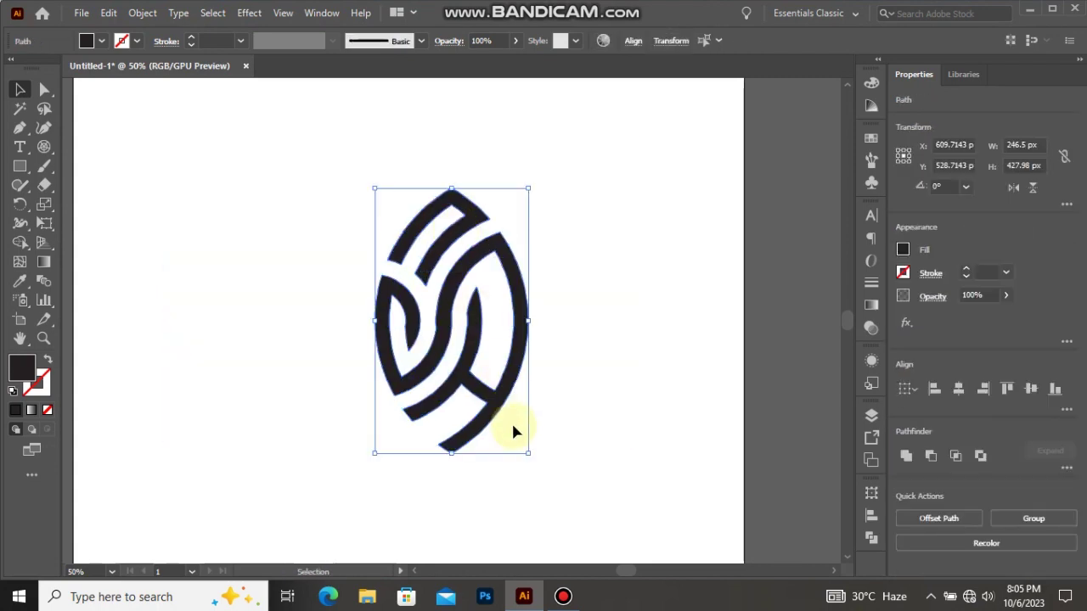
Step: Enlarge the logo proportionally from its center to about 379 × 658 px and group its two shapes
{"action": "left_click_drag", "start_coordinate": [529, 454], "coordinate": [578, 529]}
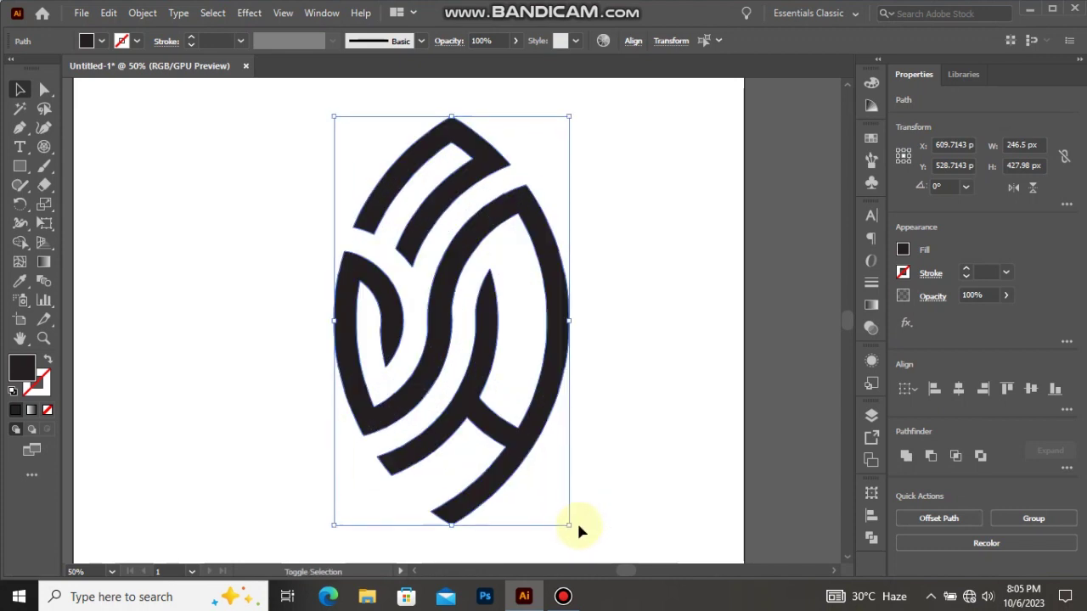
{"action": "right_click", "coordinate": [541, 219]}
{"action": "left_click", "coordinate": [581, 318]}
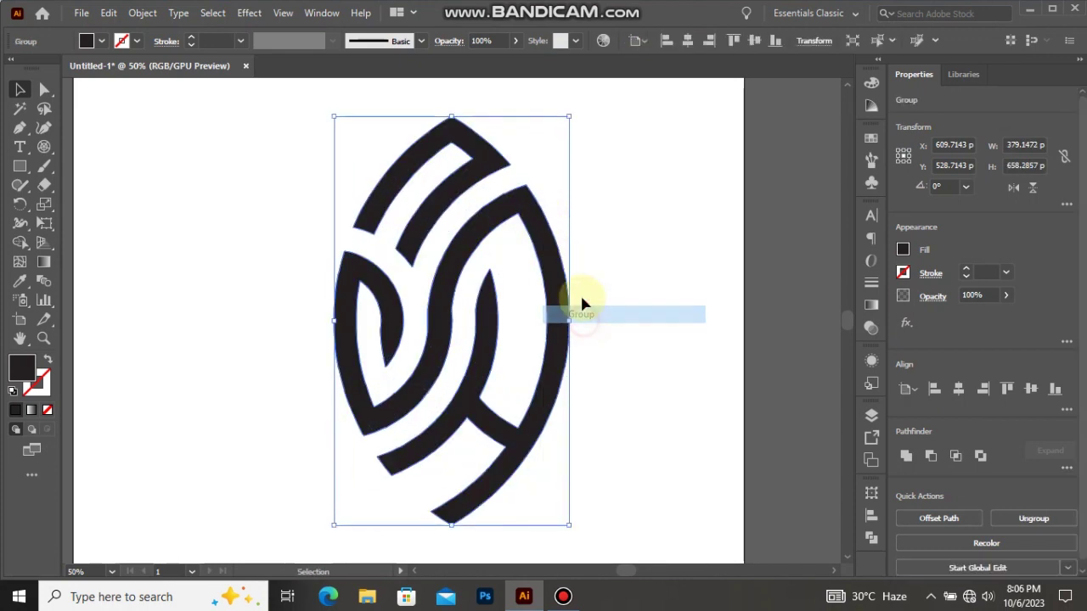
Step: Center the logo horizontally and vertically on the artboard and enlarge it proportionally to about 515 × 894 px
{"action": "left_click", "coordinate": [958, 388]}
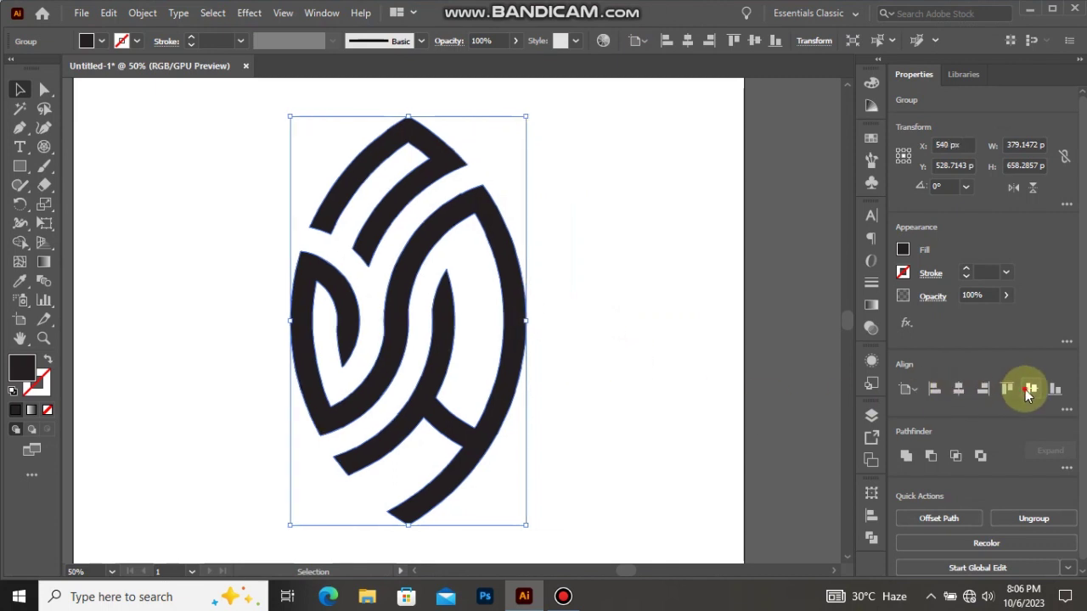
{"action": "left_click", "coordinate": [1029, 389]}
{"action": "scroll", "coordinate": [616, 356], "scroll_direction": "down", "scroll_amount": 1}
{"action": "scroll", "coordinate": [616, 356], "scroll_direction": "down", "scroll_amount": 1}
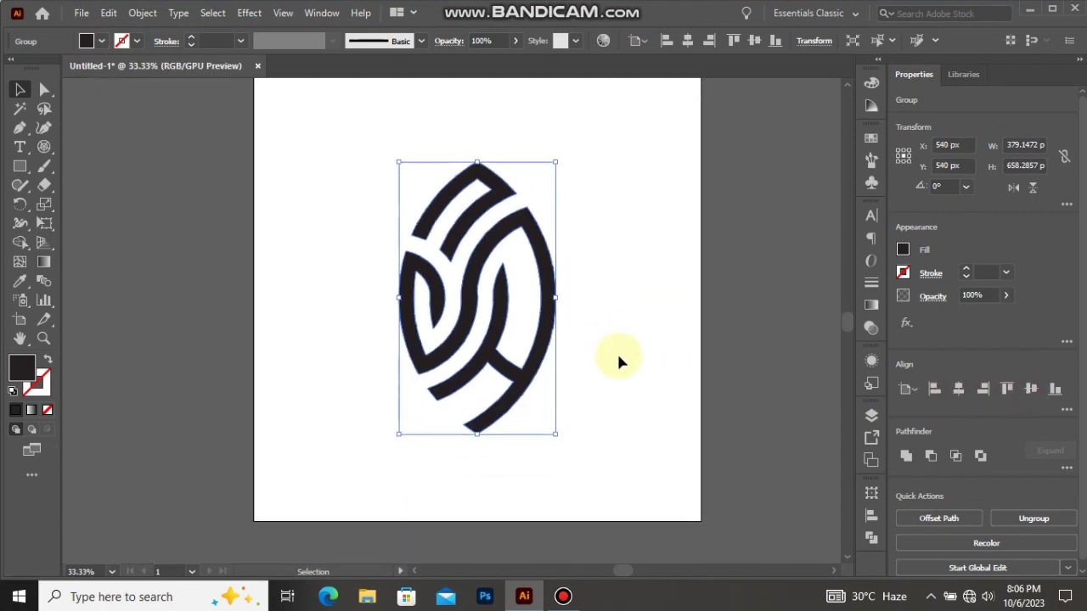
{"action": "left_click_drag", "start_coordinate": [559, 436], "coordinate": [606, 483]}
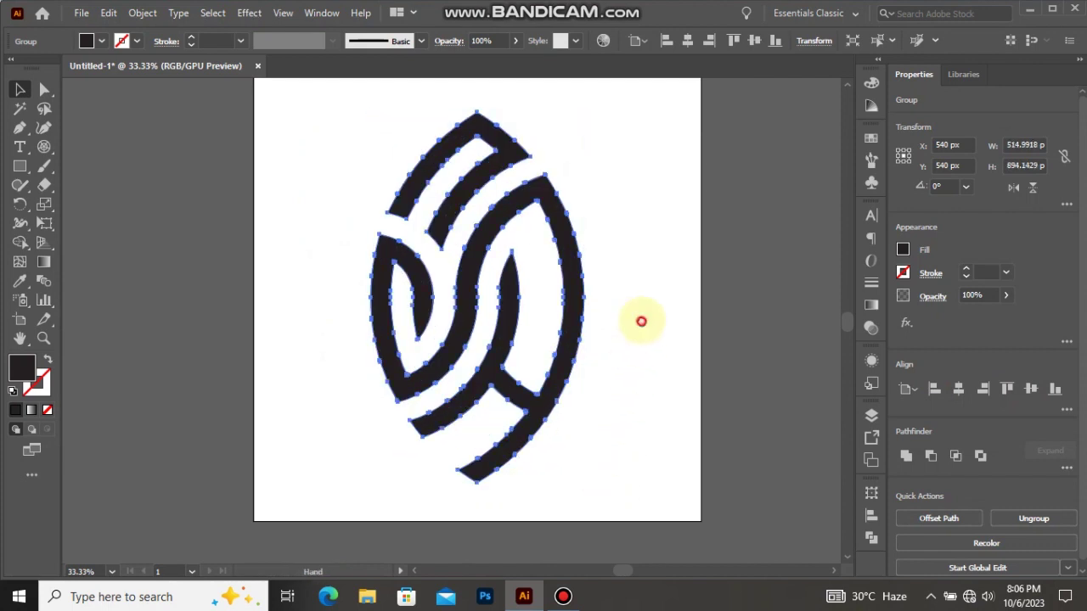
{"action": "left_click_drag", "start_coordinate": [640, 318], "coordinate": [653, 352]}
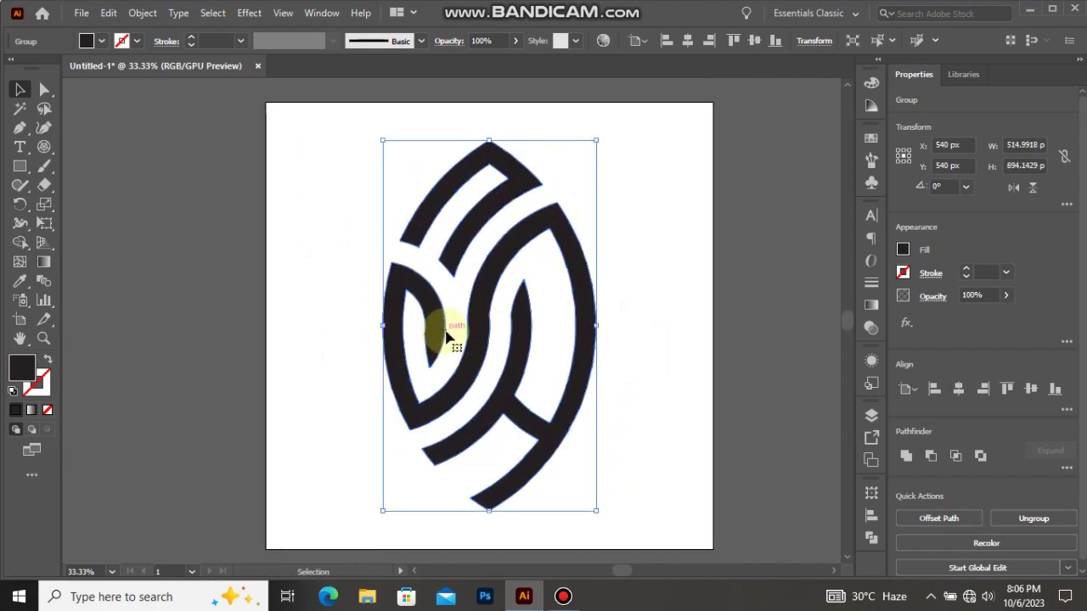
Step: Fill the logo with a linear gradient, changing its white color stop to red and keeping the black one
{"action": "left_click", "coordinate": [875, 308]}
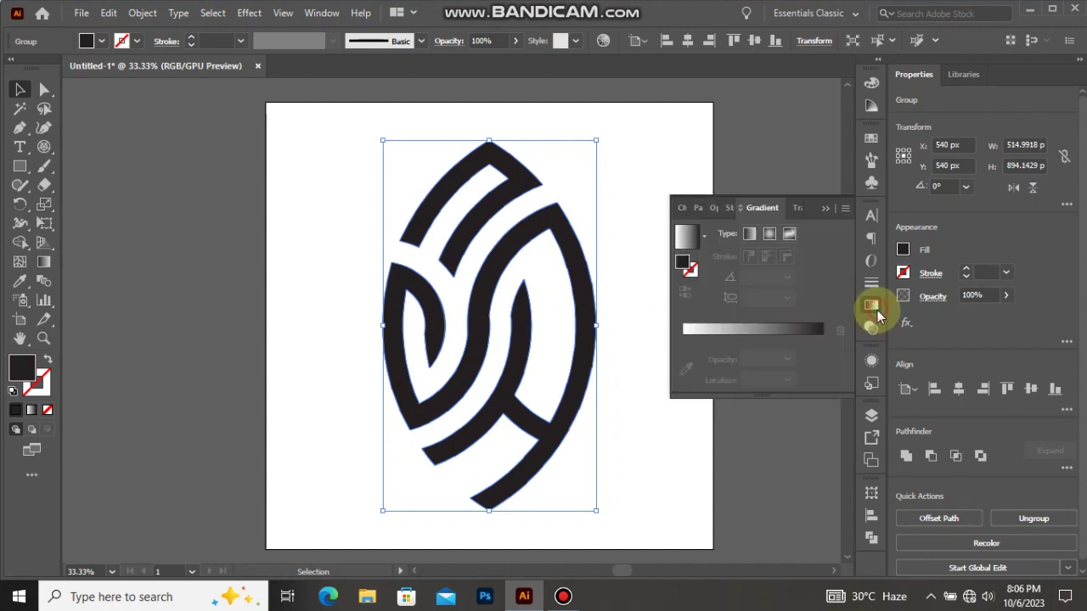
{"action": "left_click", "coordinate": [752, 329]}
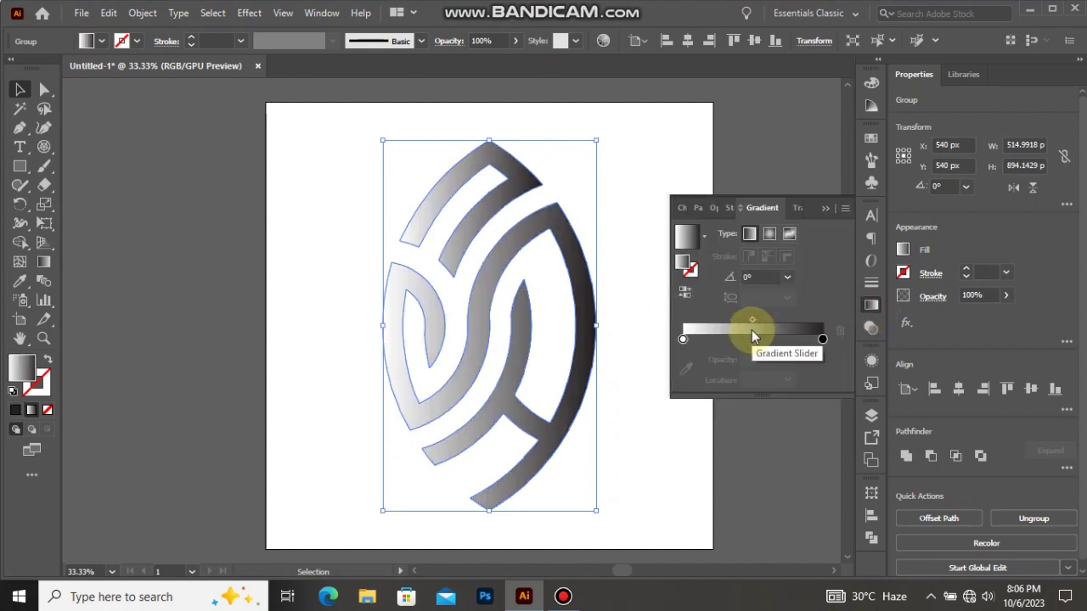
{"action": "double_click", "coordinate": [681, 341]}
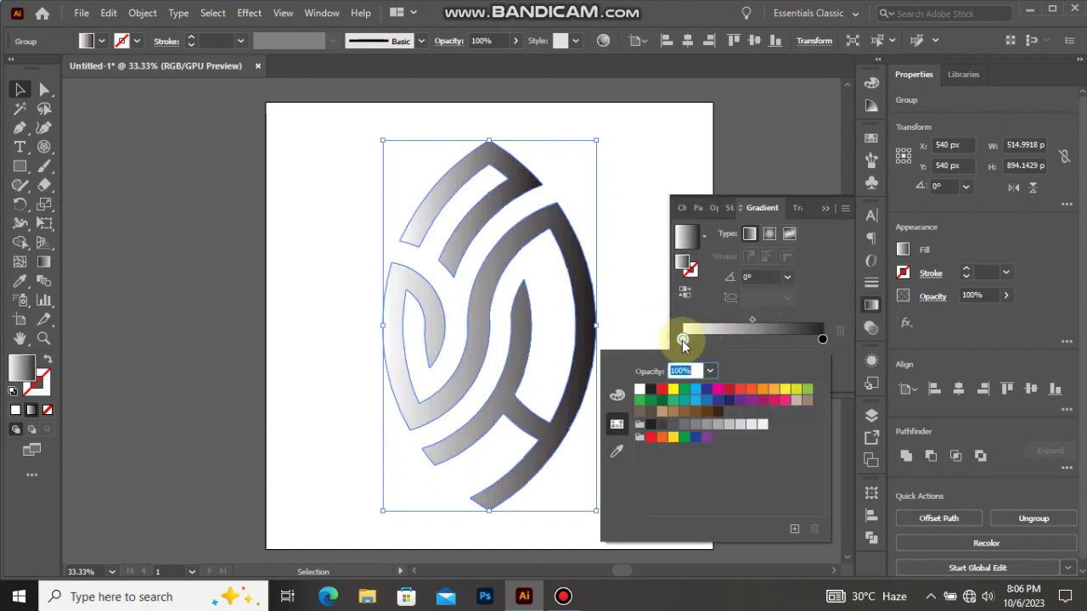
{"action": "left_click", "coordinate": [663, 390]}
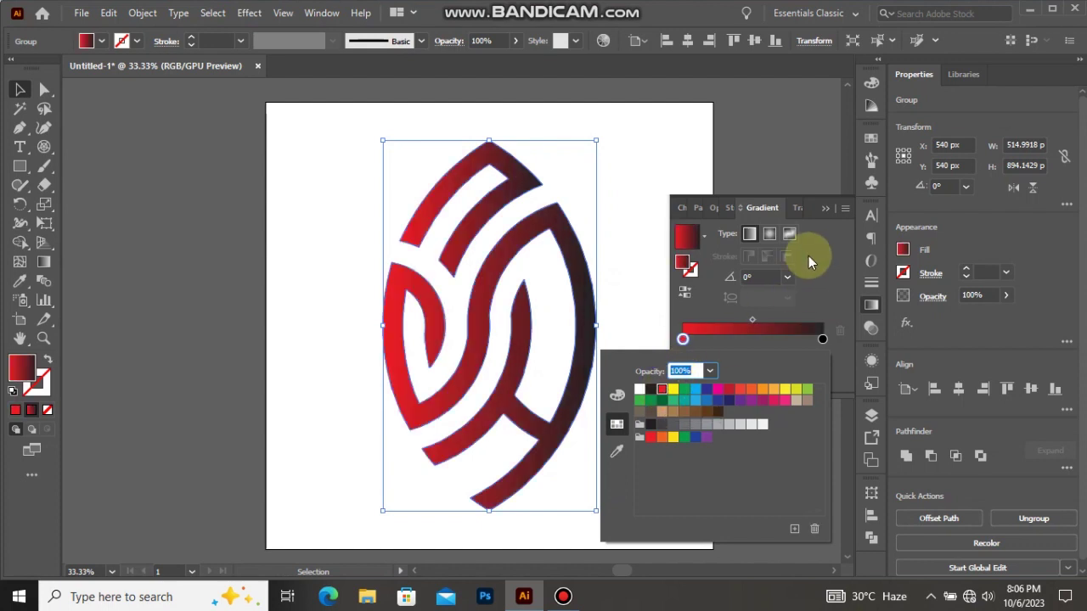
{"action": "left_click", "coordinate": [828, 210]}
{"action": "left_click", "coordinate": [828, 210]}
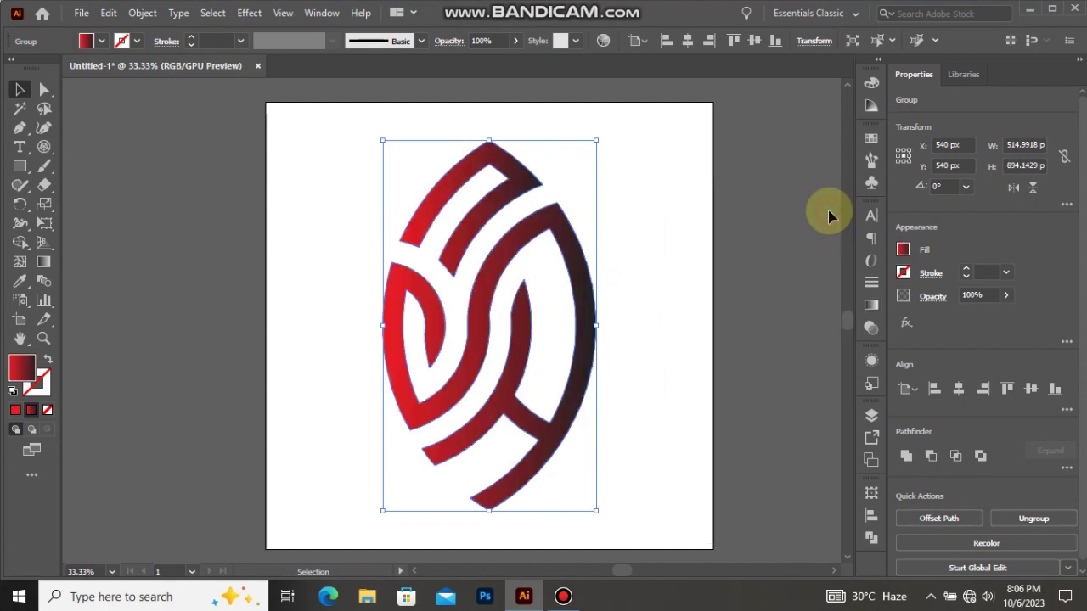
Step: Redirect the gradient vertically across the whole logo, from red at the top to black at the bottom, and deselect it
{"action": "left_click", "coordinate": [44, 262]}
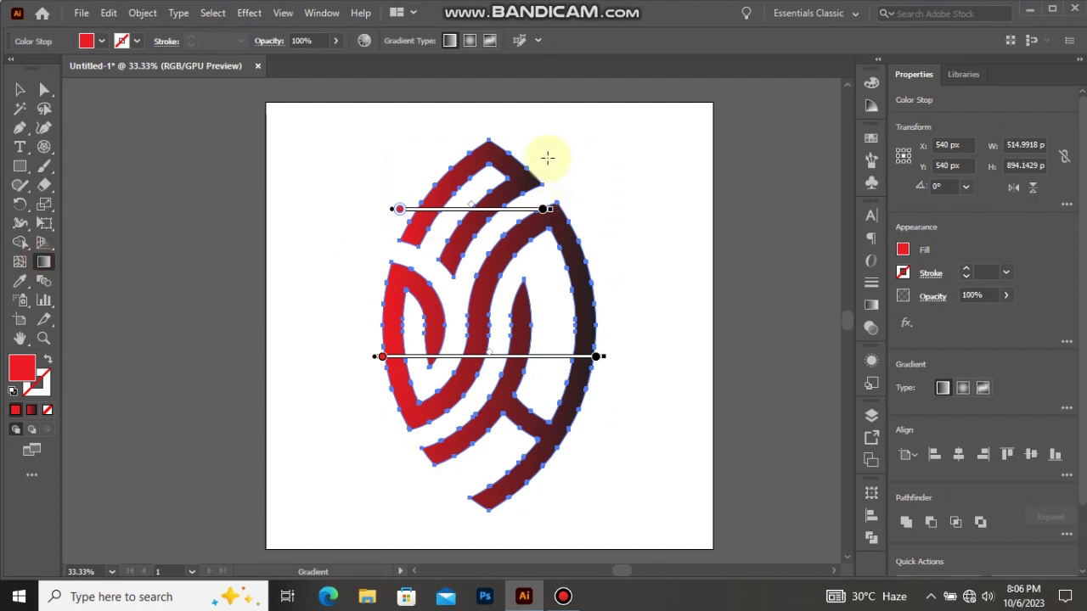
{"action": "left_click_drag", "start_coordinate": [486, 116], "coordinate": [485, 528]}
{"action": "left_click", "coordinate": [19, 90]}
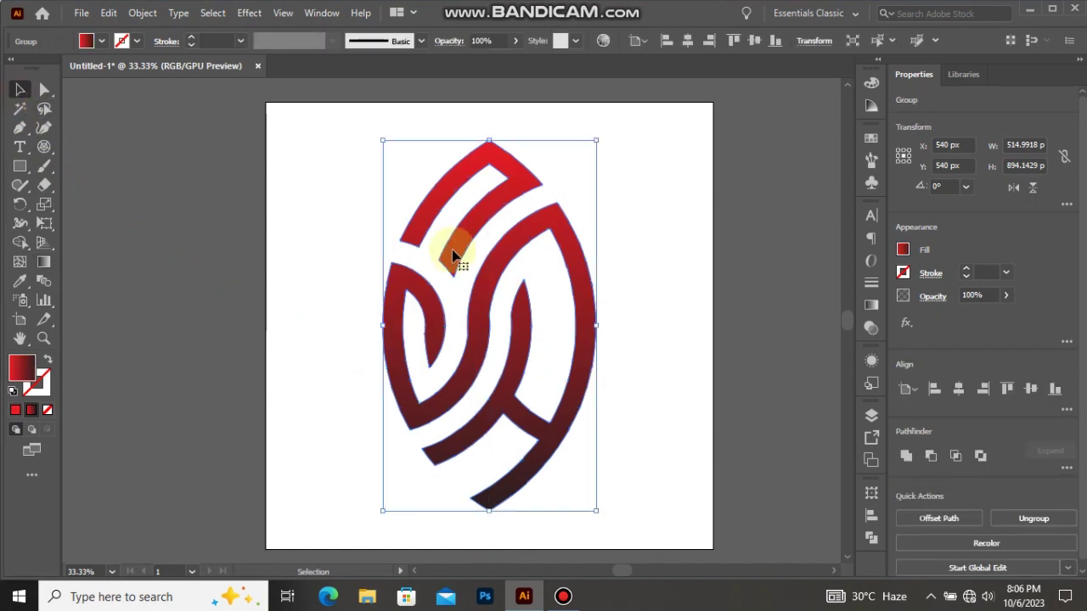
{"action": "left_click", "coordinate": [355, 248]}
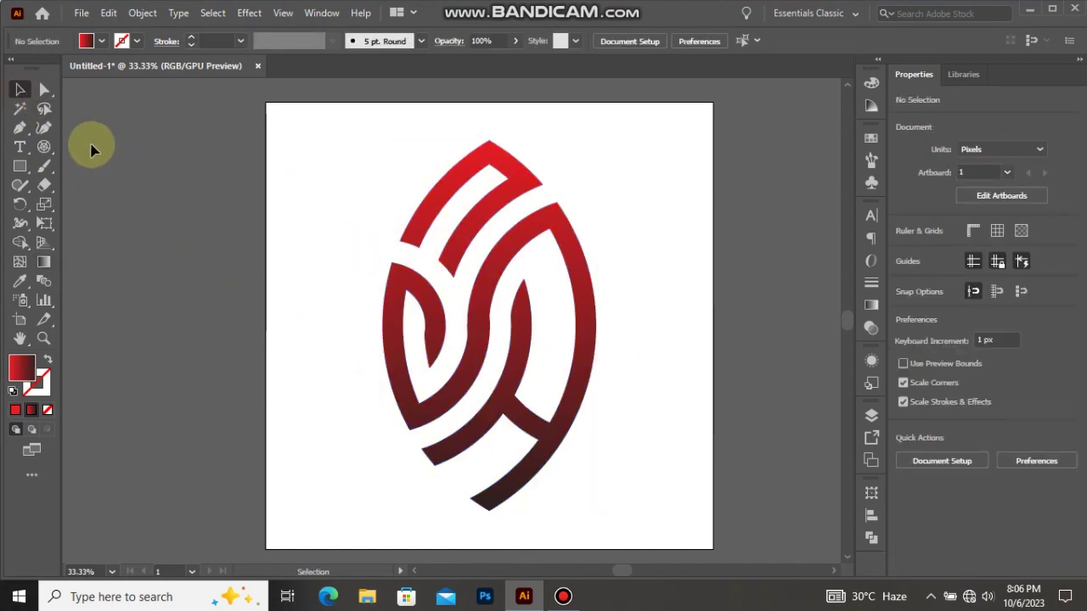
Step: Draw a 1080 × 1080 px rectangle with a very light gray fill and no stroke, covering the whole artboard
{"action": "left_click", "coordinate": [18, 169]}
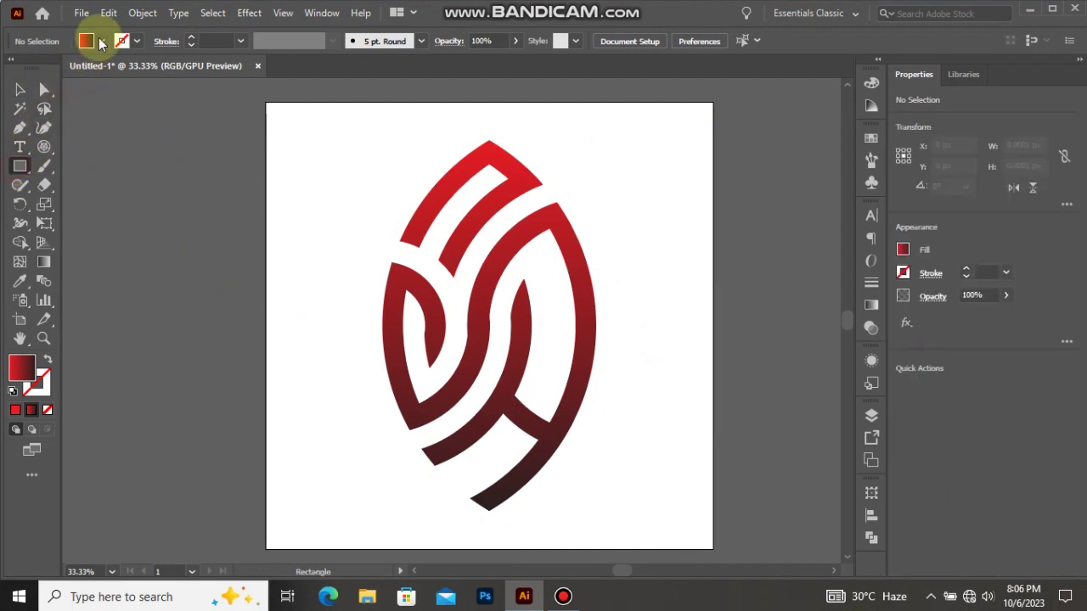
{"action": "left_click", "coordinate": [87, 41]}
{"action": "left_click", "coordinate": [133, 116]}
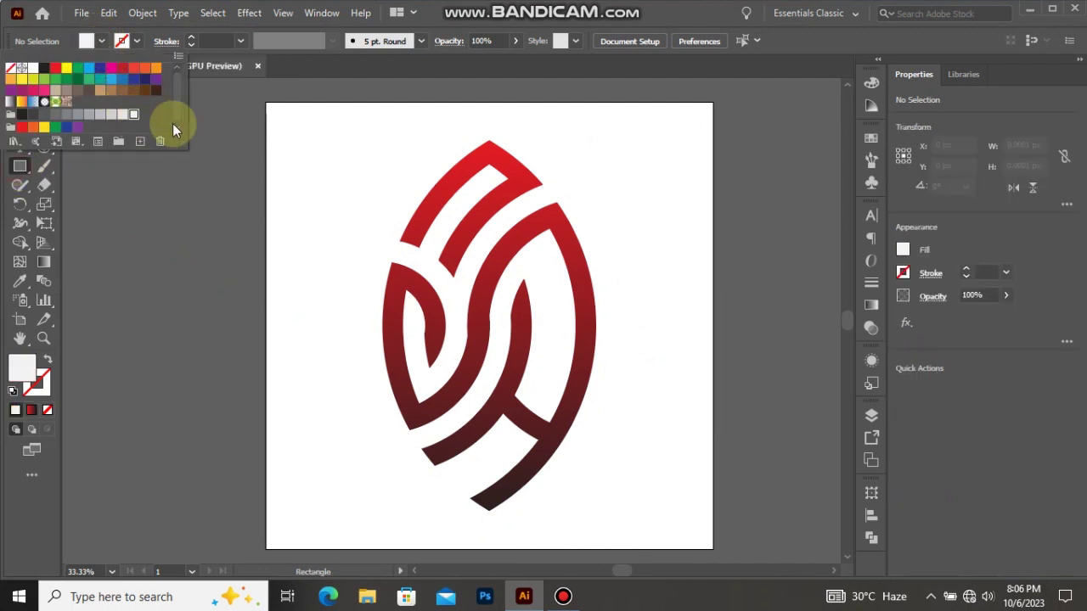
{"action": "left_click", "coordinate": [268, 105]}
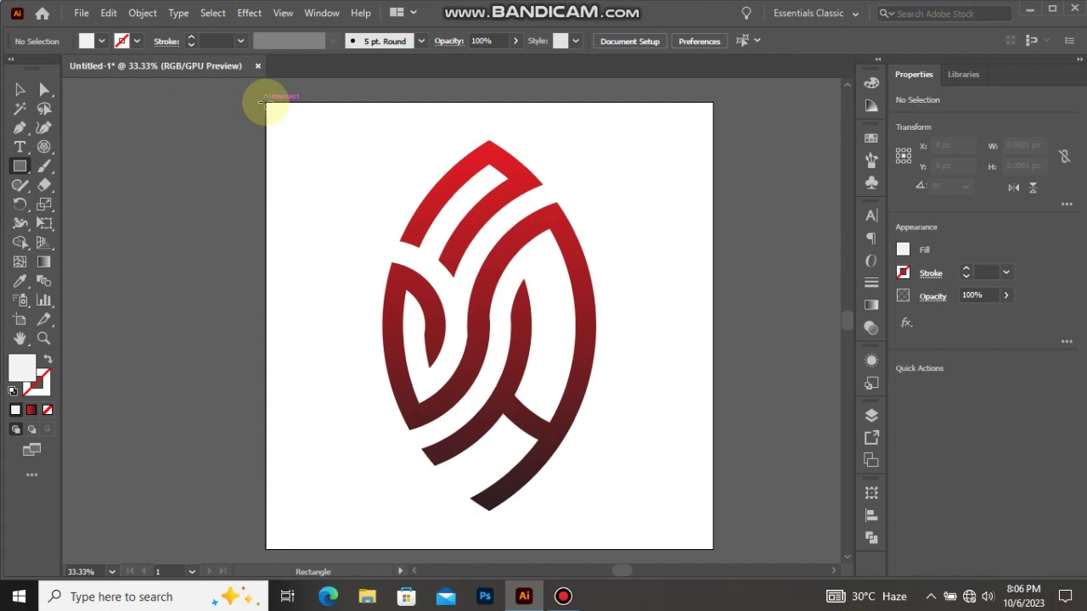
{"action": "left_click_drag", "start_coordinate": [268, 105], "coordinate": [709, 548]}
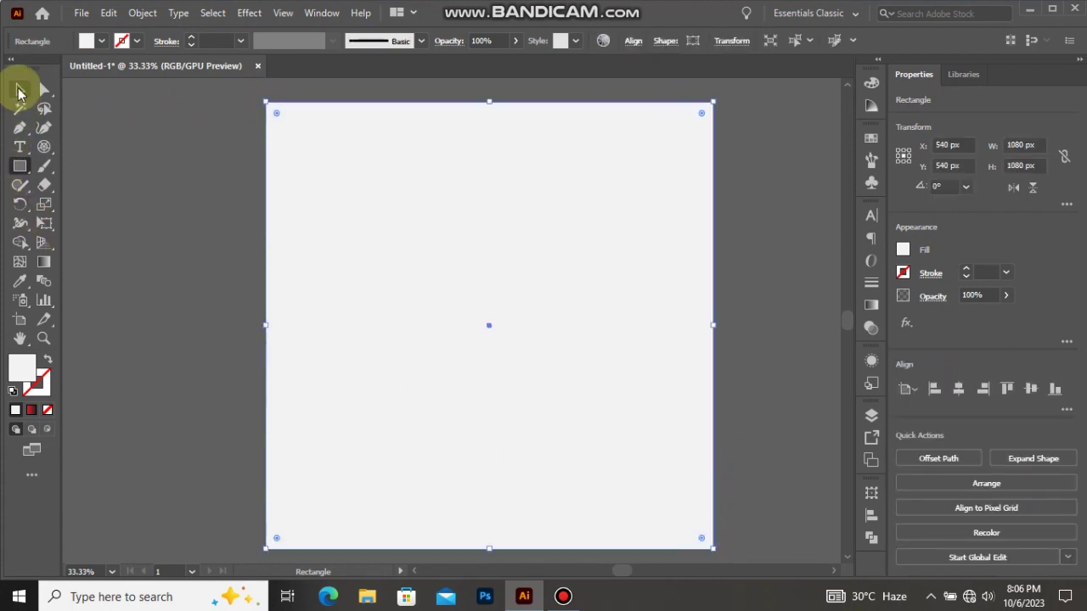
Step: Send the light gray background rectangle to the back, behind the logo, and deselect it
{"action": "left_click", "coordinate": [20, 89]}
{"action": "right_click", "coordinate": [585, 292]}
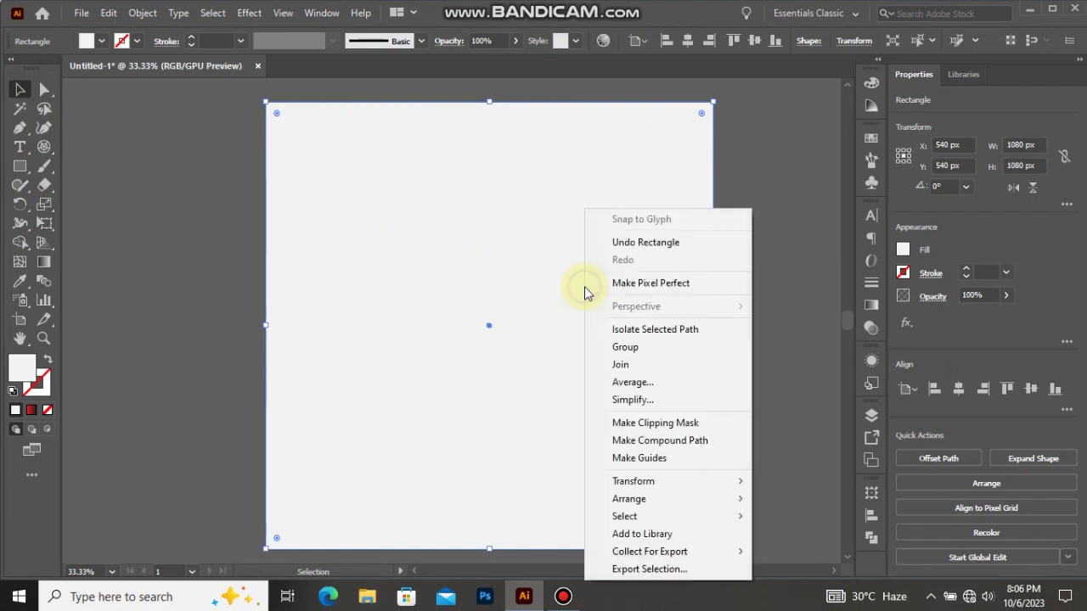
{"action": "mouse_move", "coordinate": [684, 499]}
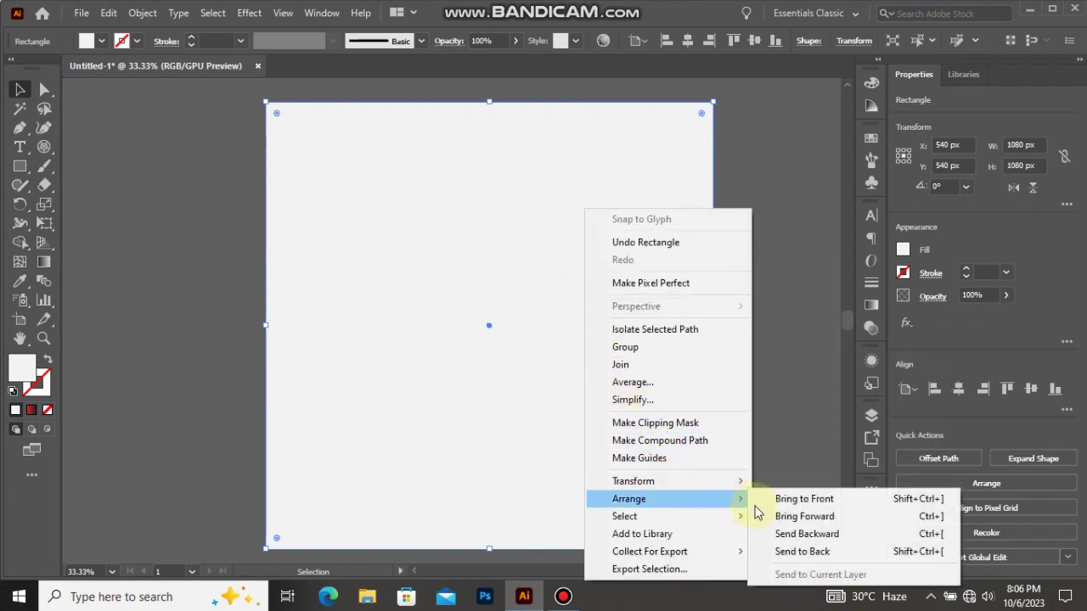
{"action": "left_click", "coordinate": [789, 556]}
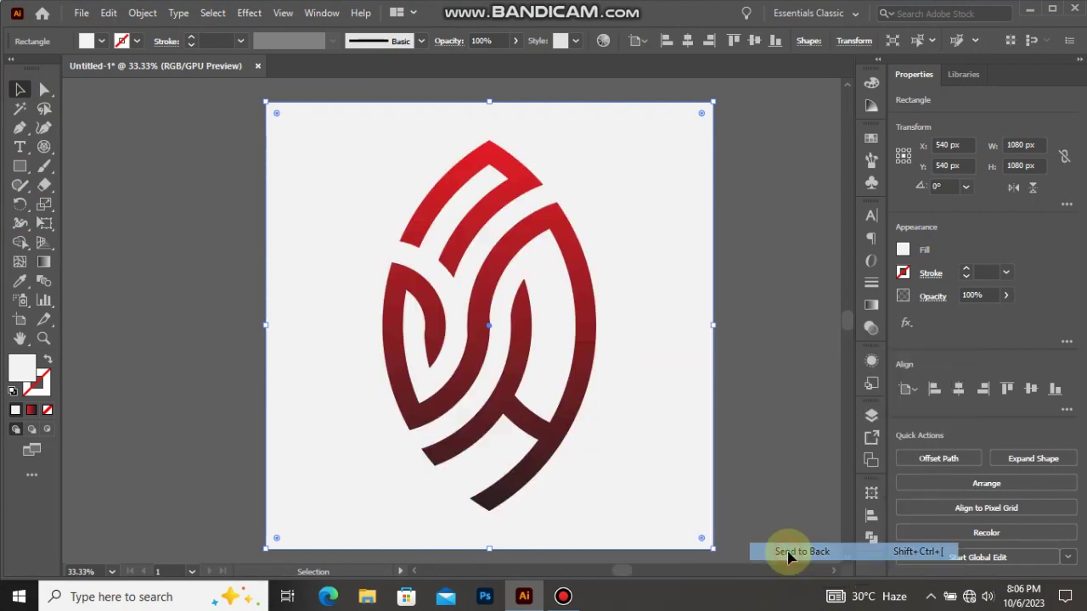
{"action": "left_click", "coordinate": [726, 225]}
Step: Apply a Drop Shadow to the logo group in Multiply mode with 75% opacity, 7 px X and Y offsets and 5 px blur, and deselect it
{"action": "left_click", "coordinate": [563, 235]}
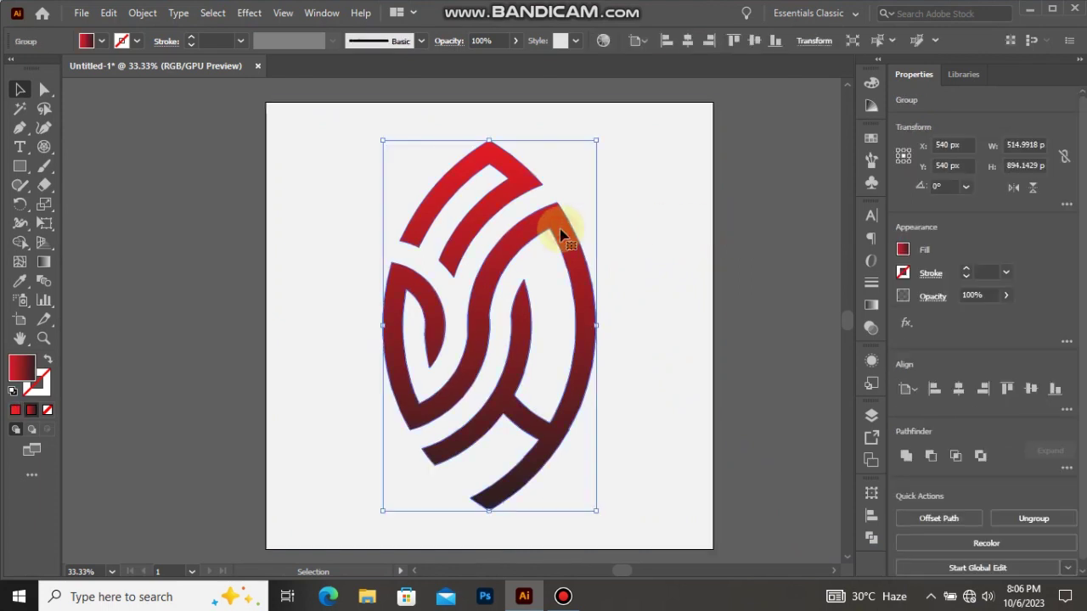
{"action": "left_click", "coordinate": [248, 15]}
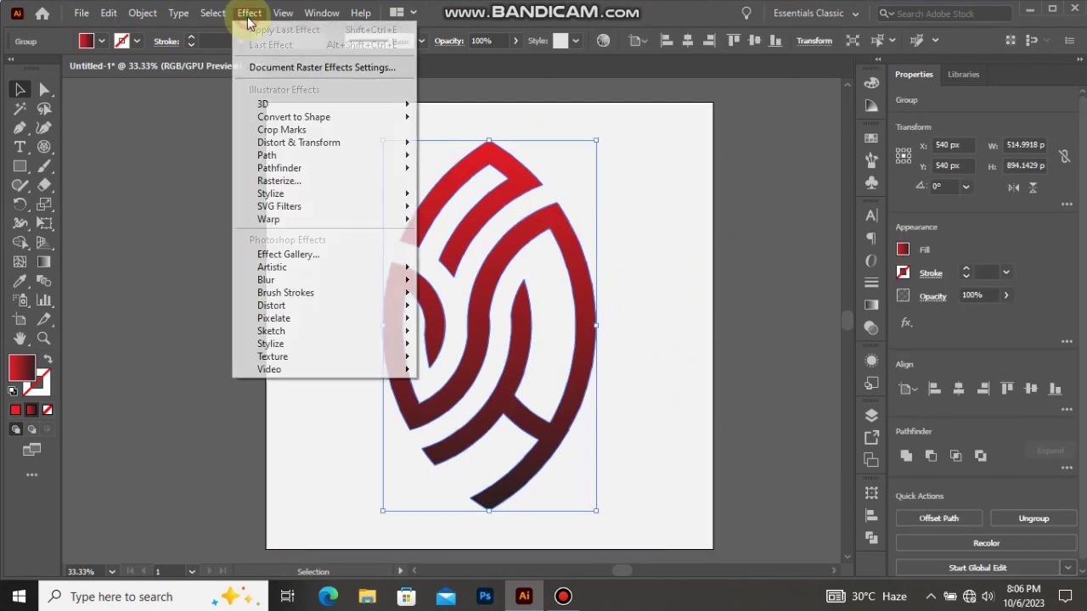
{"action": "mouse_move", "coordinate": [346, 197]}
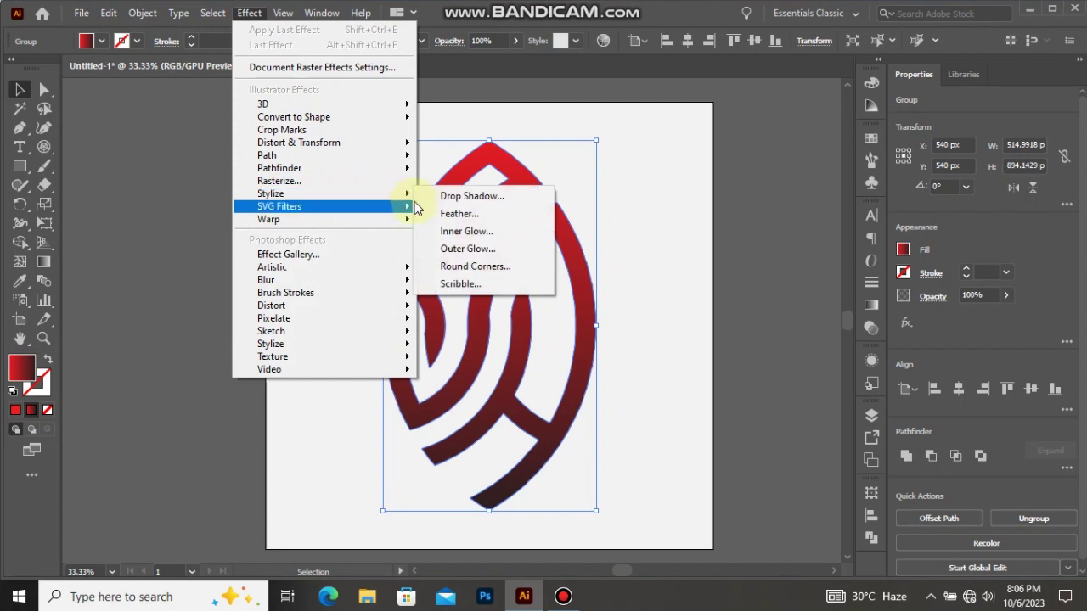
{"action": "left_click", "coordinate": [469, 198]}
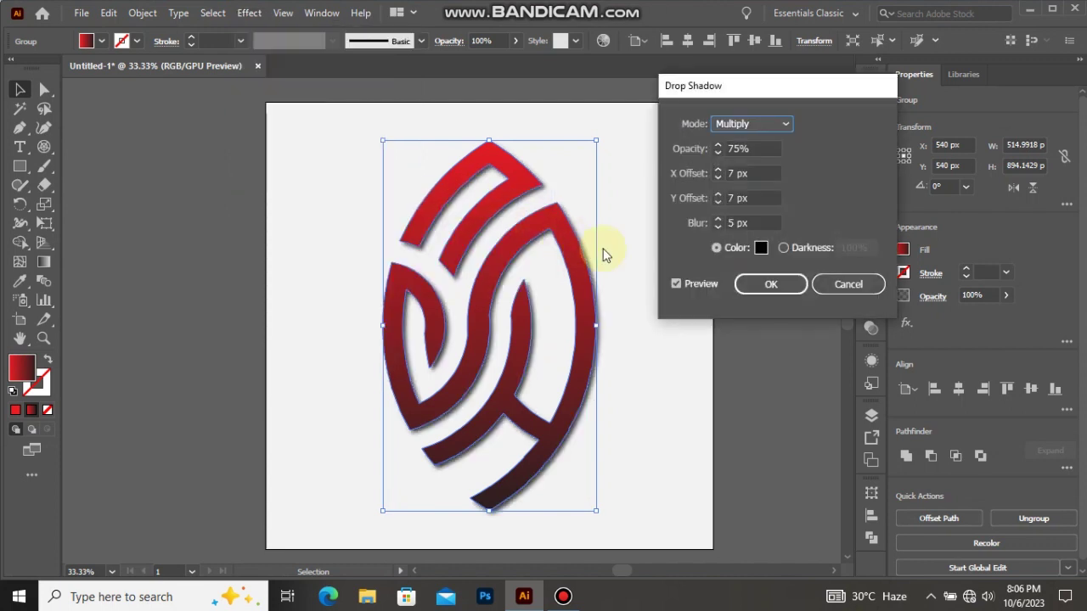
{"action": "left_click", "coordinate": [770, 285]}
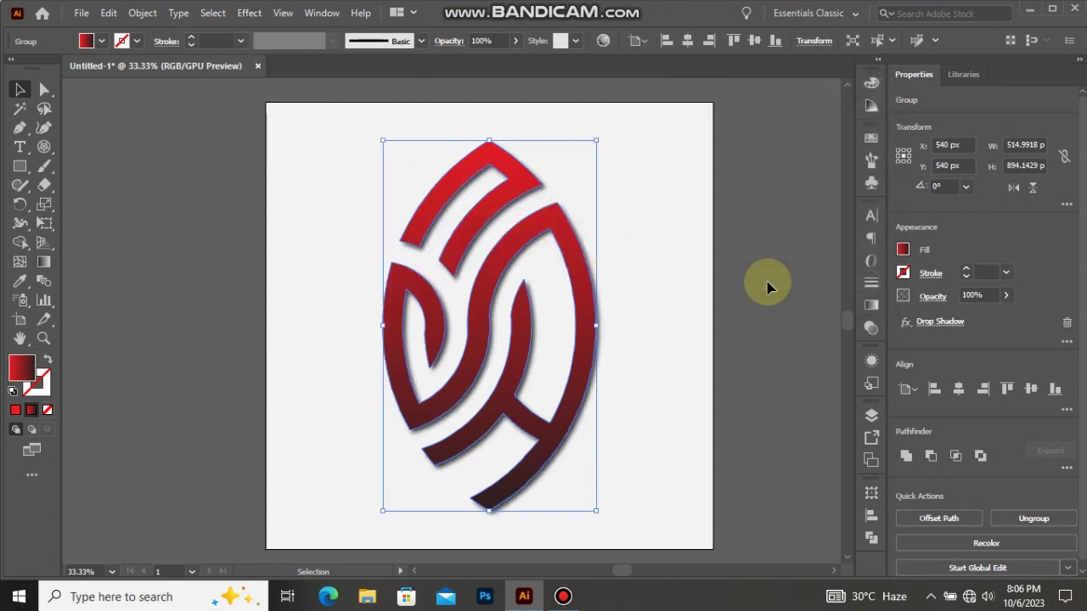
{"action": "left_click", "coordinate": [767, 288]}
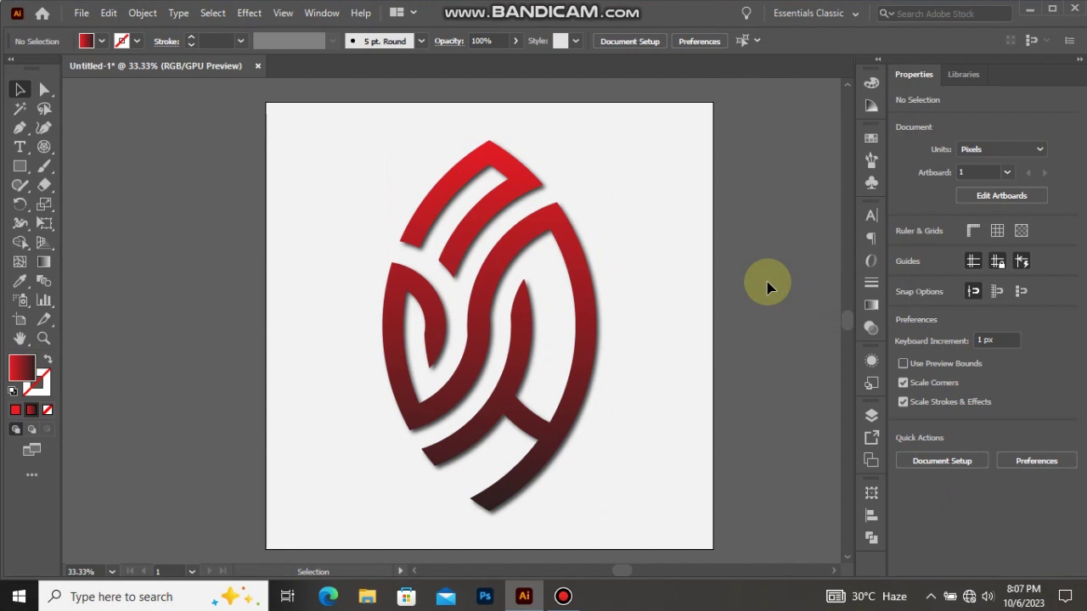